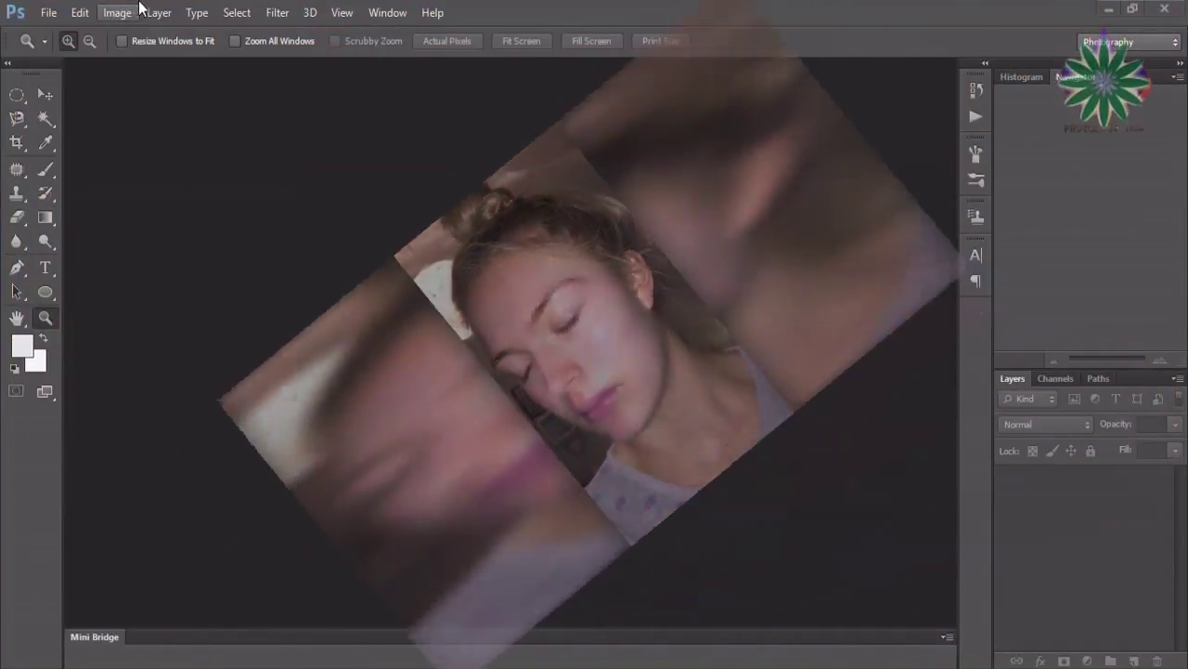
Open the face photo 239.jpg from the Share folder.
click(27, 23)
click(65, 47)
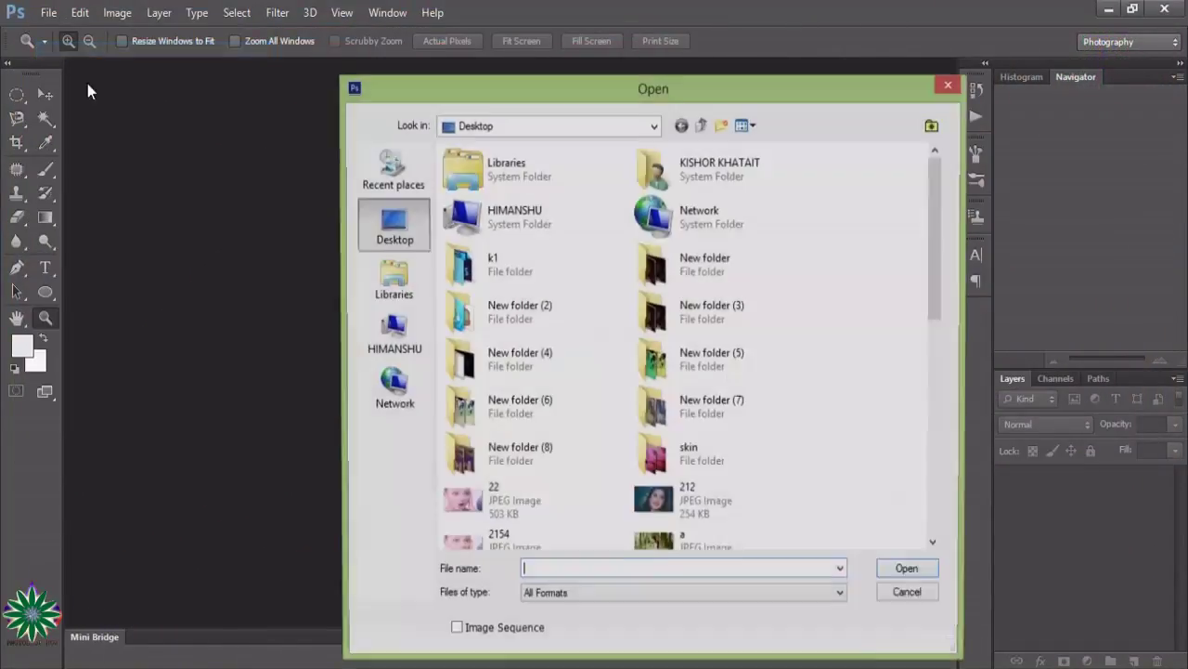
double_click(478, 231)
double_click(655, 214)
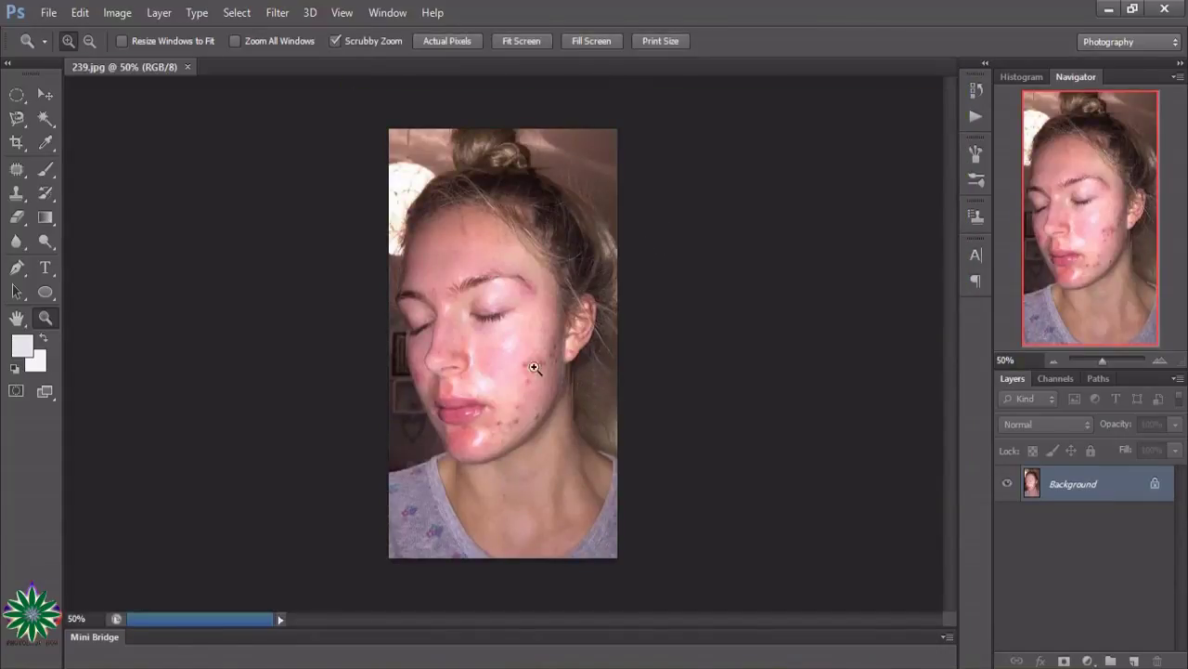
Zoom to 200% on the cheek acne and select the Patch tool.
drag(518, 390, 557, 370)
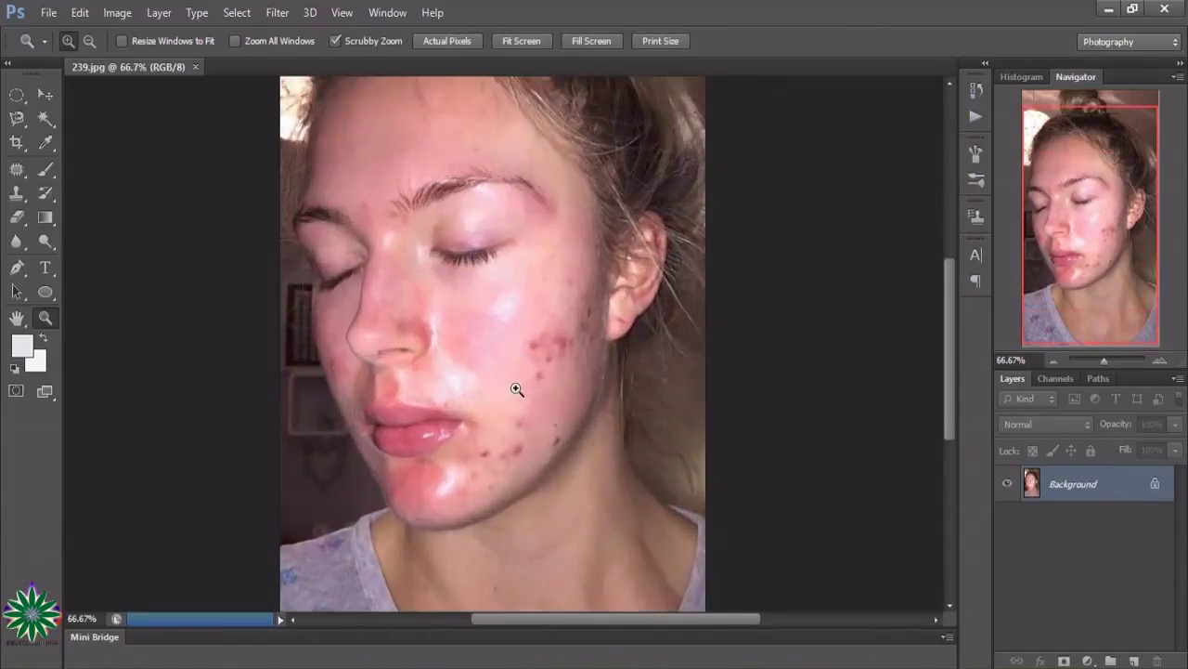
scroll(557, 370, down, 2)
scroll(557, 370, down, 2)
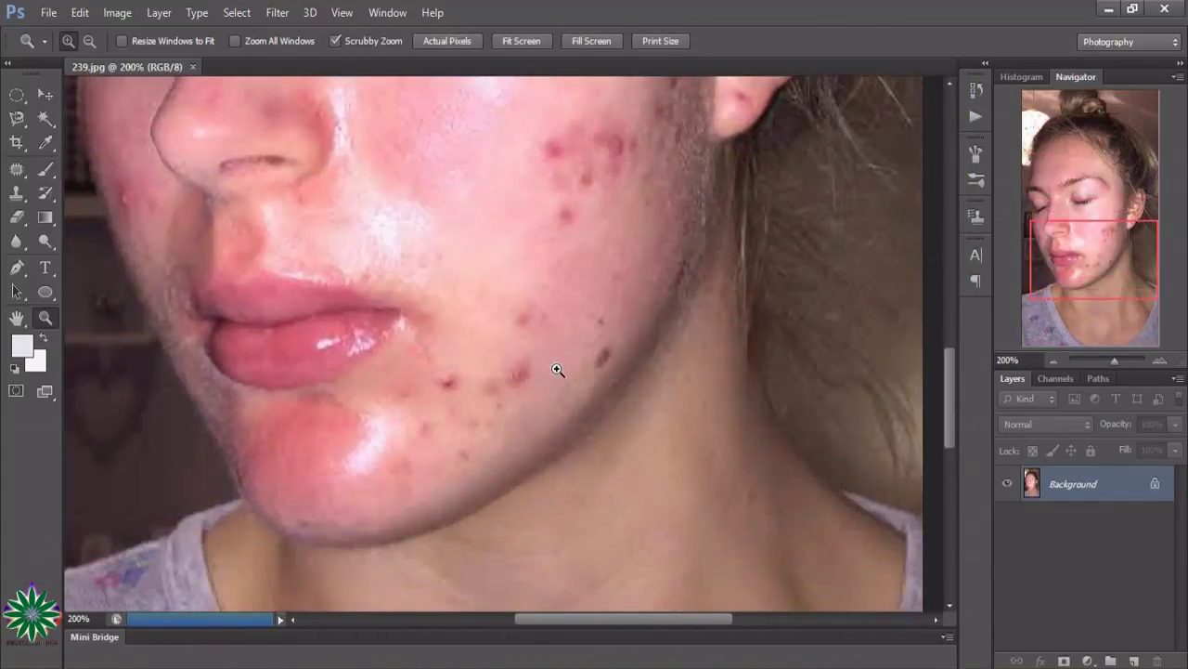
scroll(557, 370, up, 2)
scroll(557, 370, up, 1)
scroll(558, 370, up, 1)
key(j)
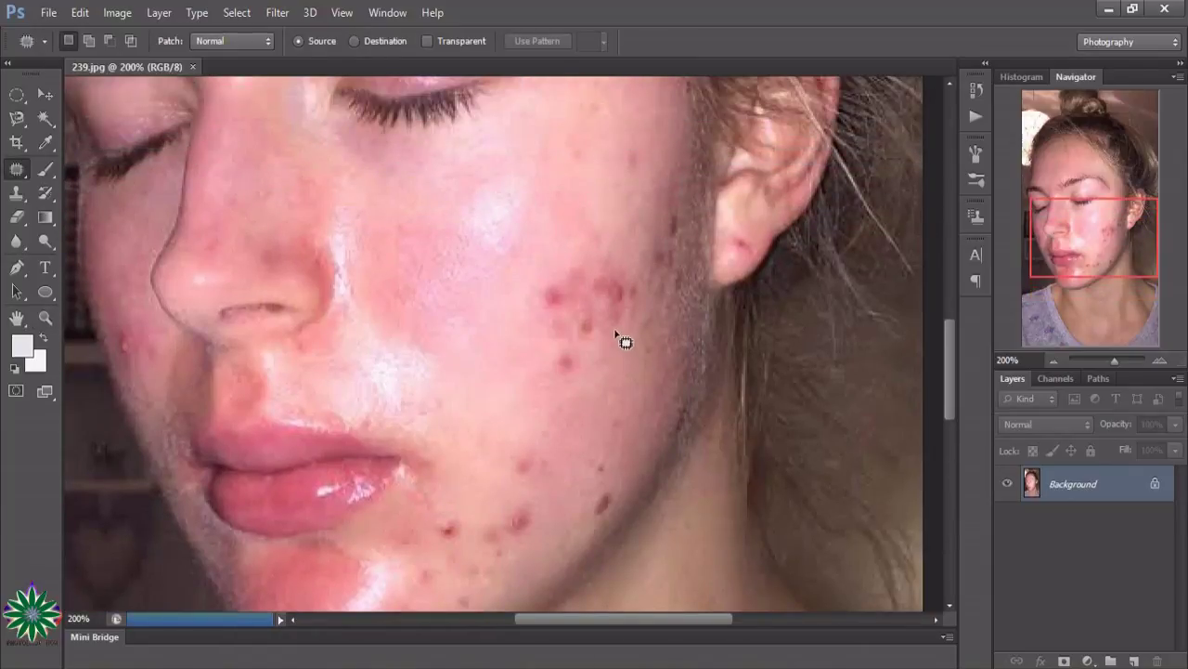
Choose the Healing Brush, check its size, and duplicate Background into a Background copy layer.
right_click(19, 172)
click(71, 183)
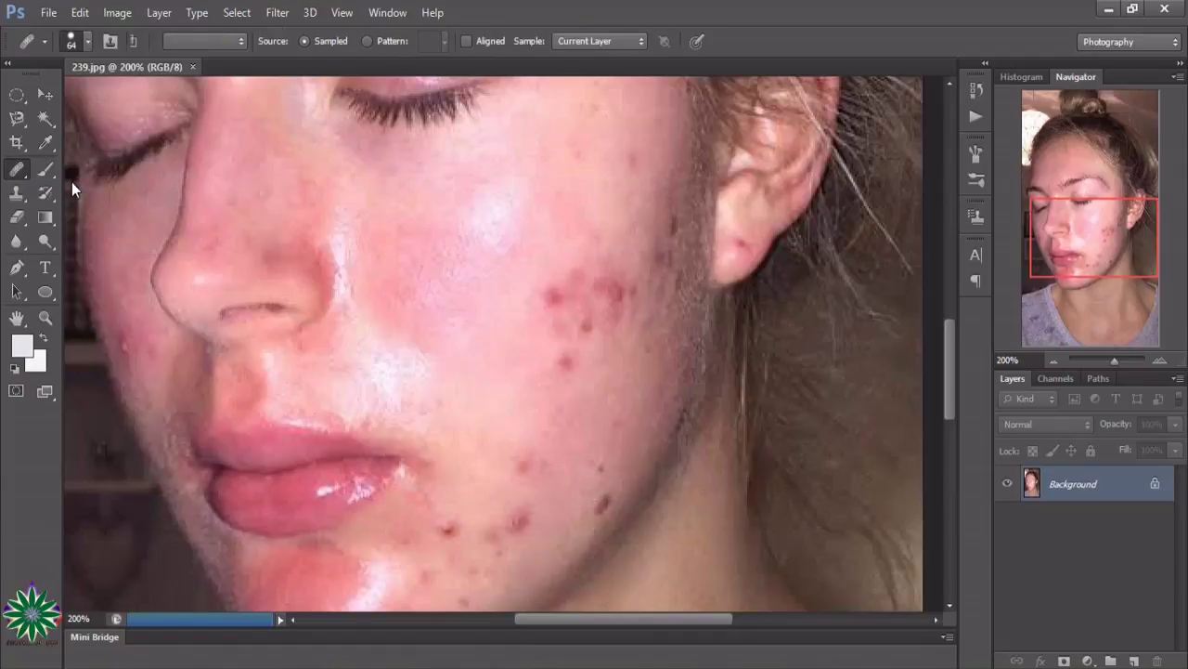
click(87, 43)
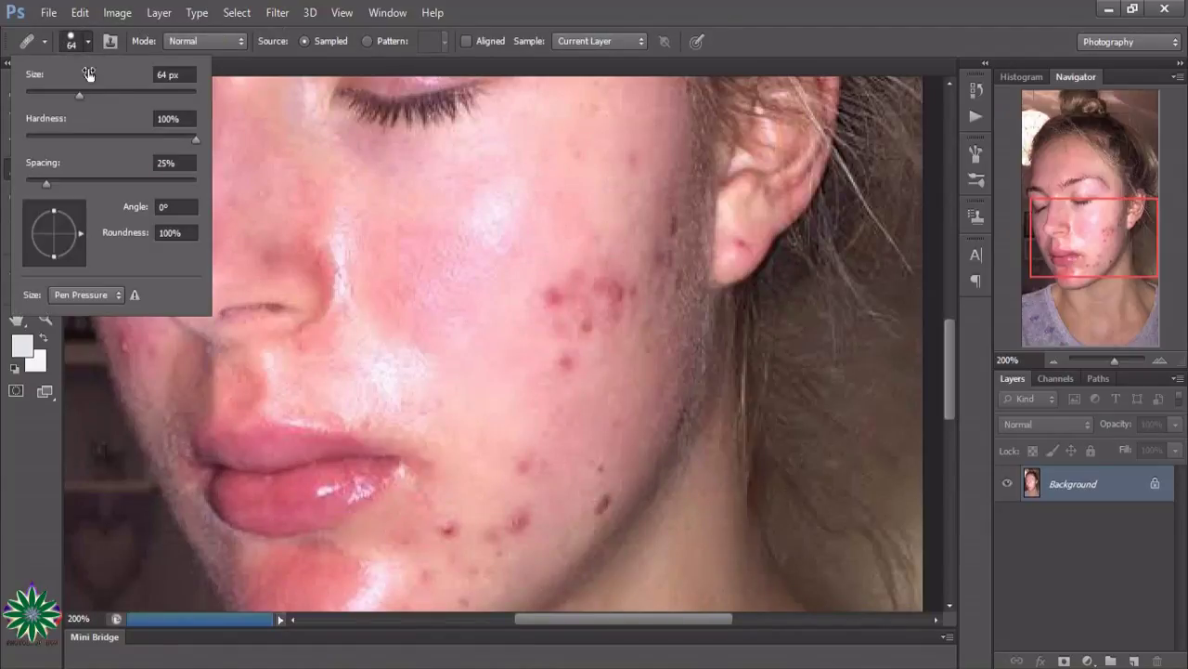
click(265, 77)
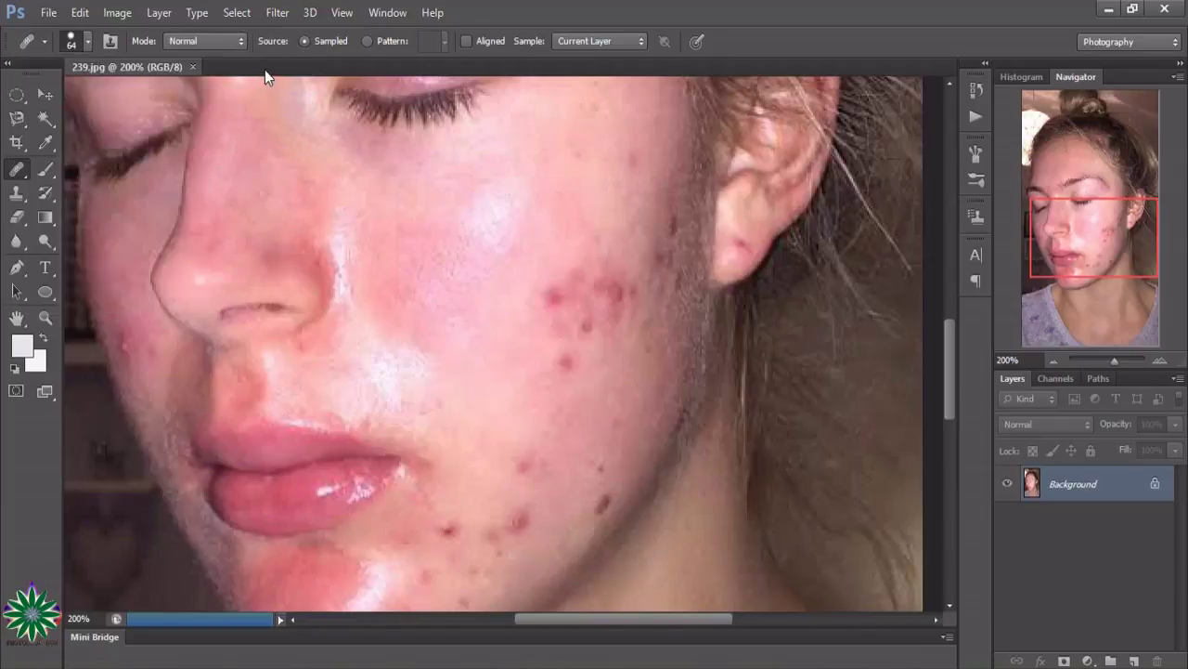
click(44, 96)
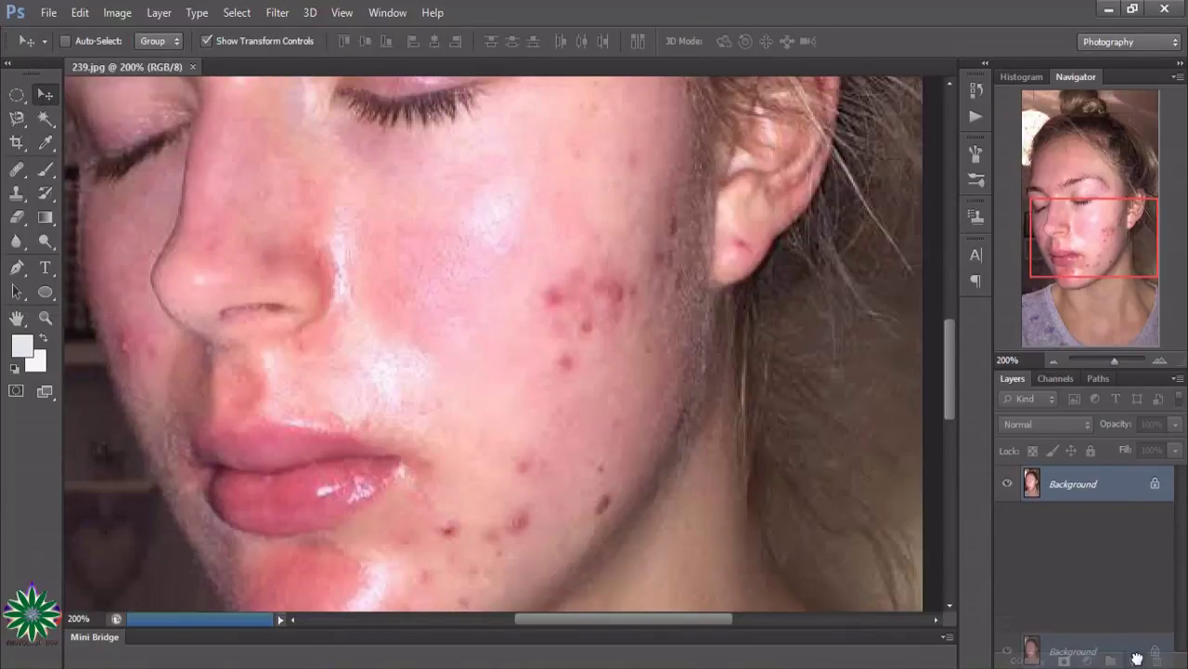
drag(1137, 485, 1135, 660)
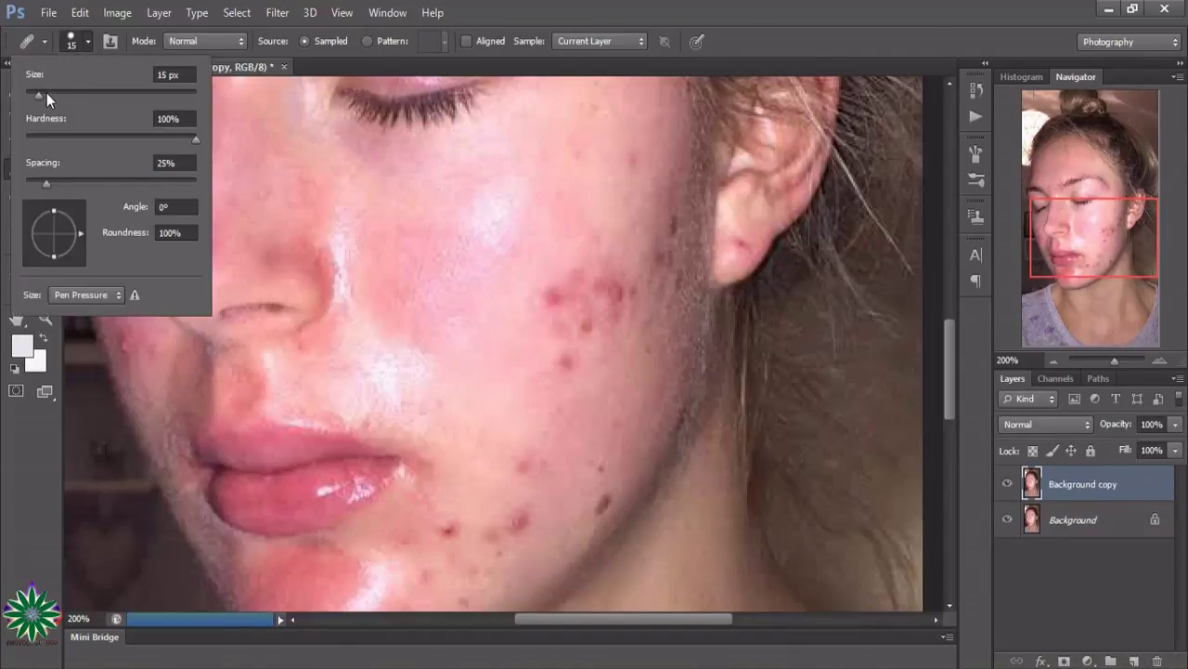
Heal the blemishes on the cheek, lower cheek, chin and near the ear.
click(47, 94)
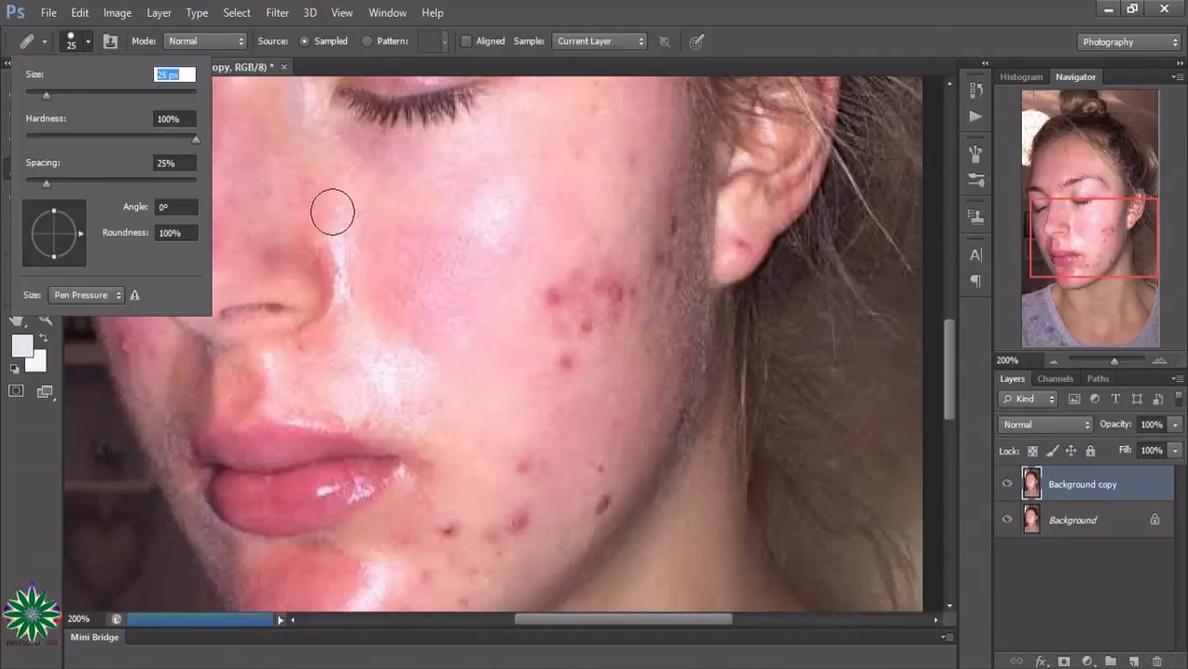
key(Return)
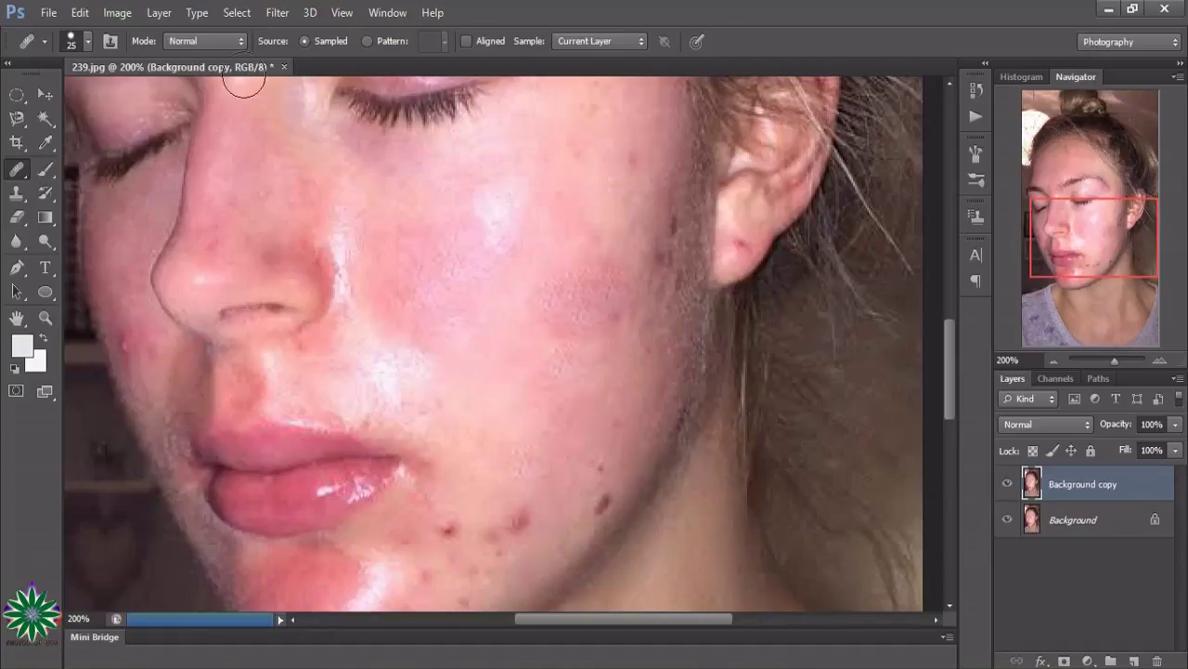
click(357, 249)
click(517, 513)
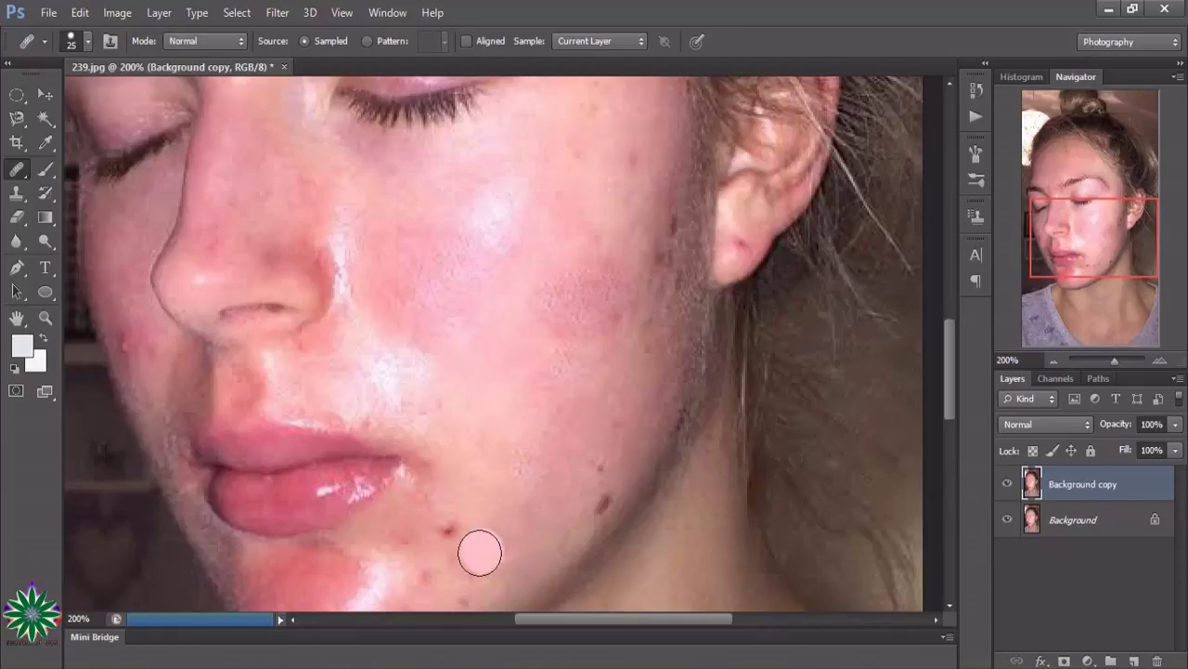
click(498, 543)
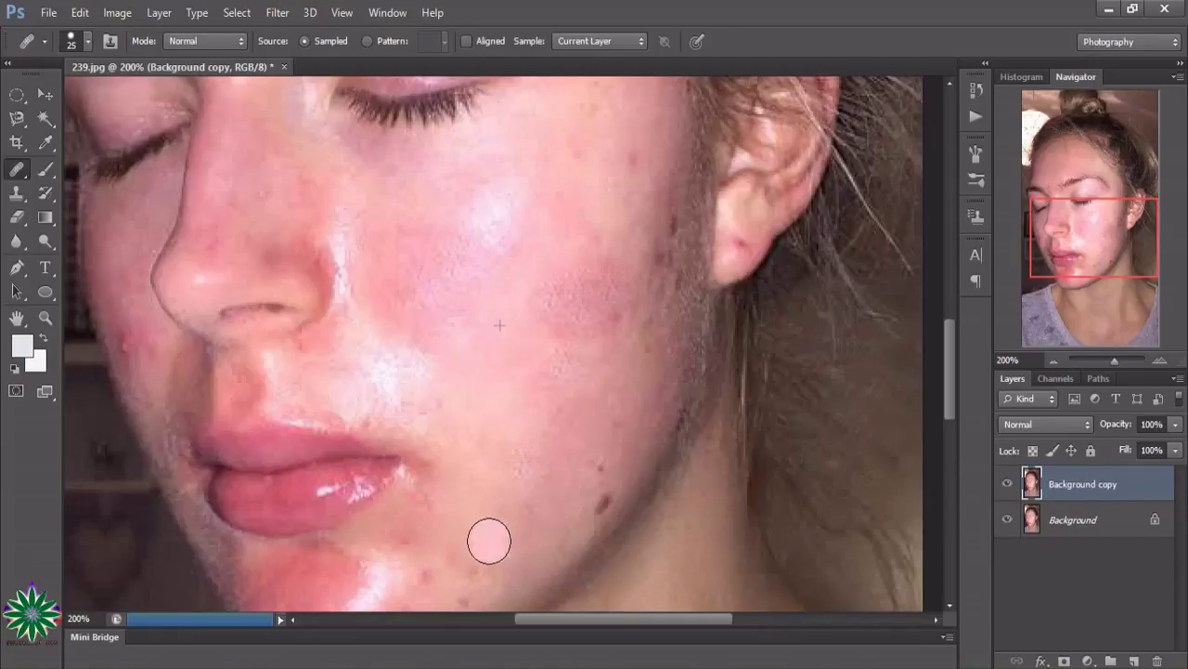
click(702, 222)
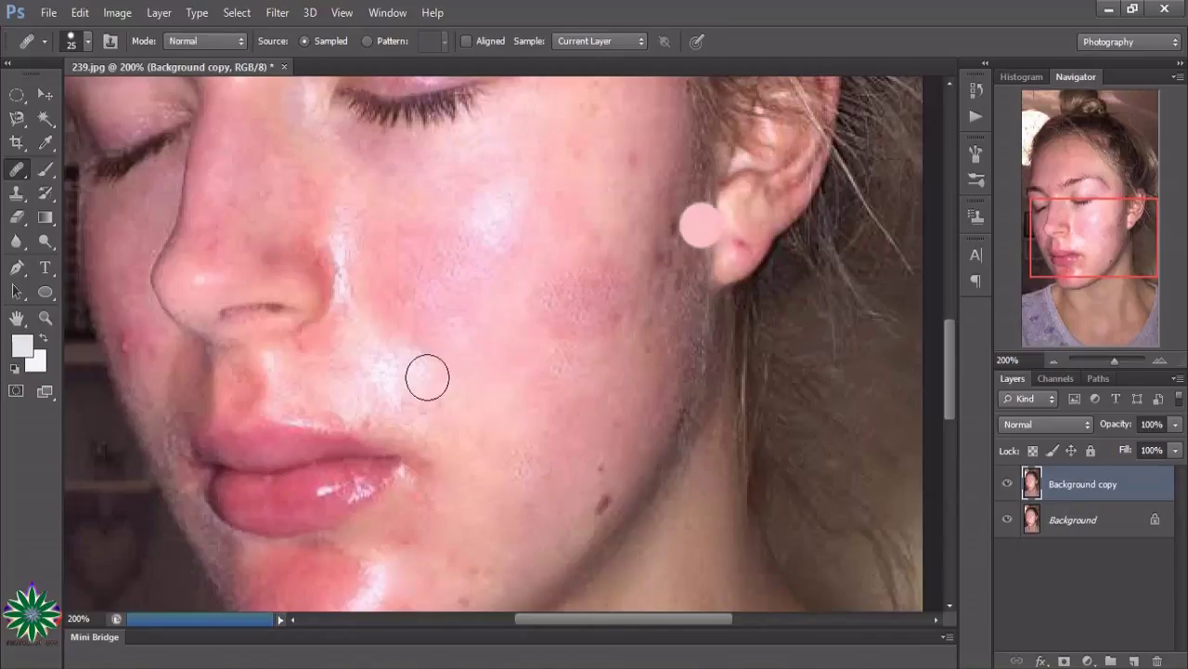
click(332, 570)
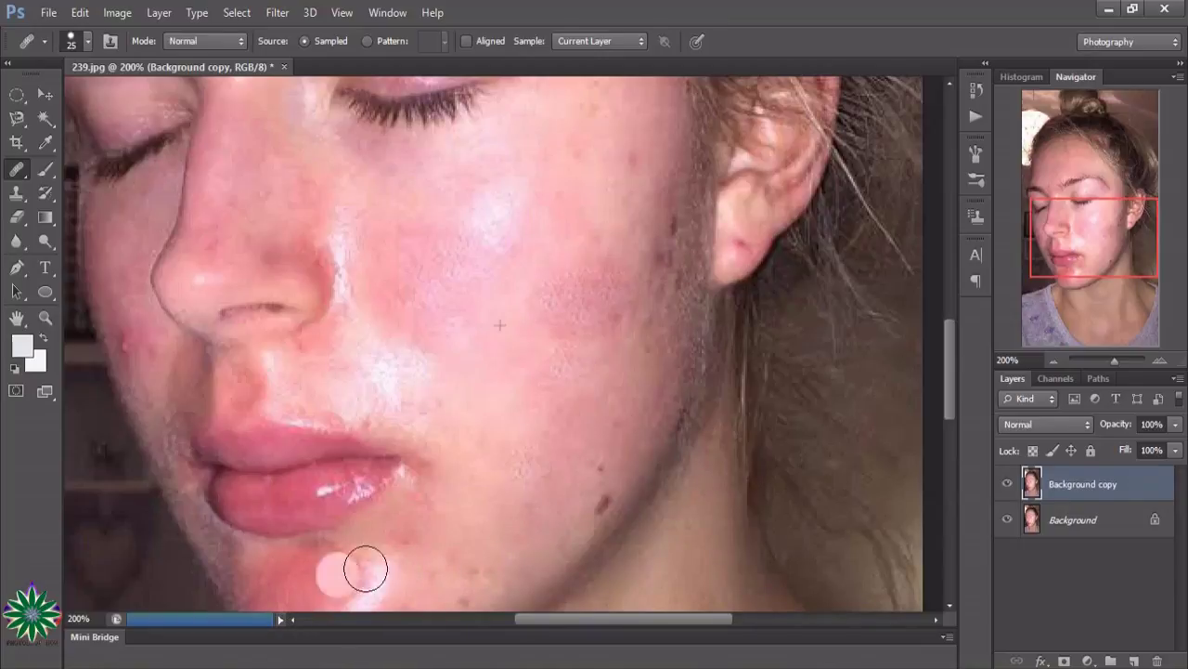
click(600, 299)
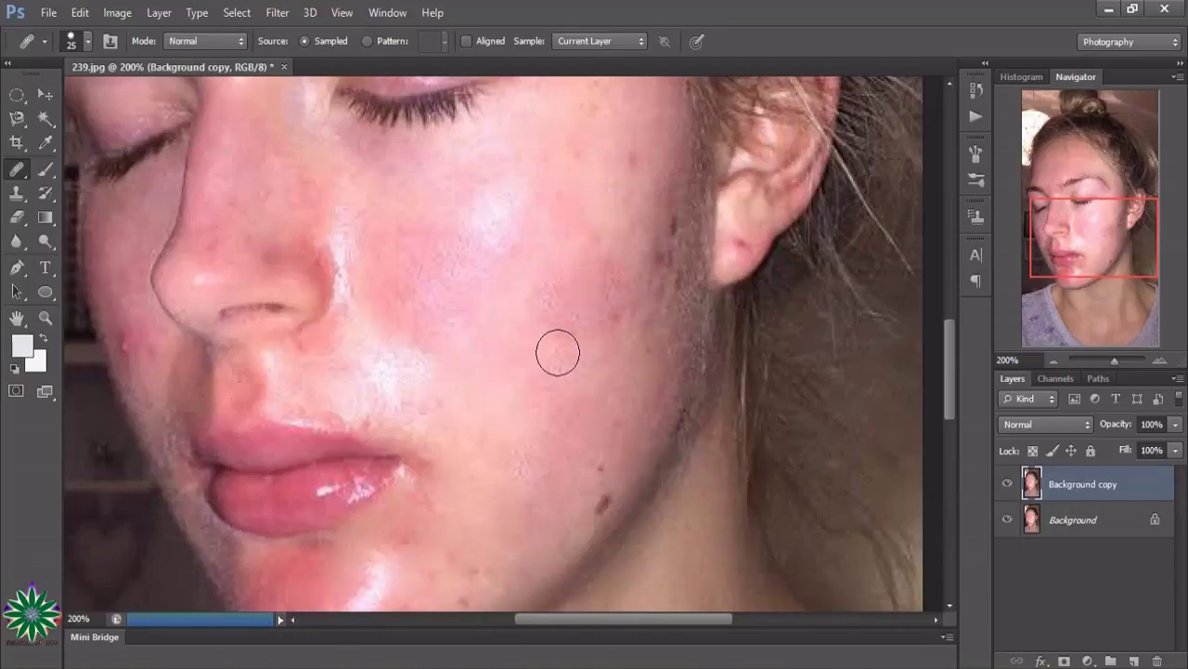
click(578, 297)
click(573, 295)
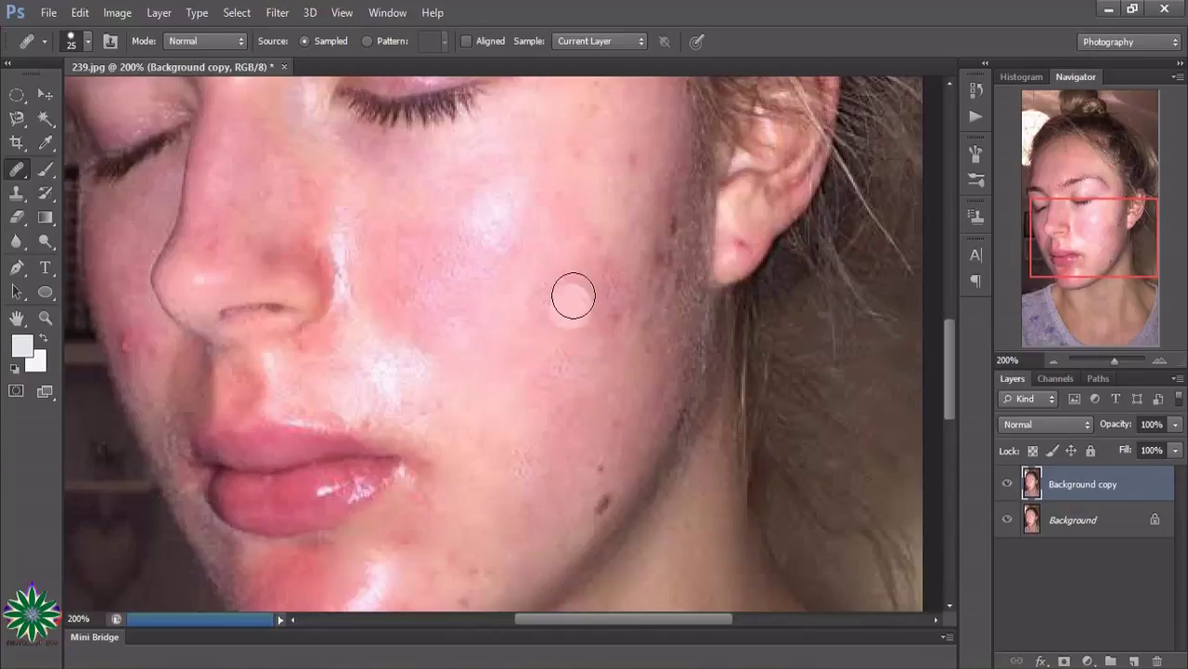
click(624, 313)
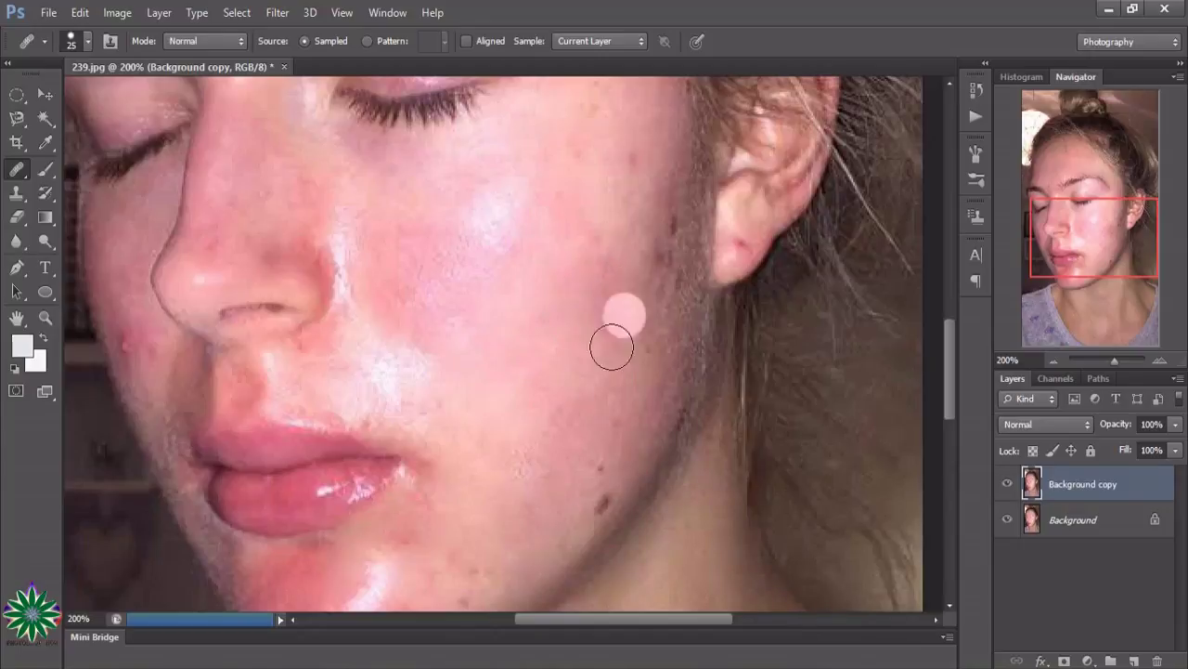
Heal the spots running down to the jaw and at the far cheek edge.
click(611, 347)
click(552, 446)
click(592, 497)
click(620, 497)
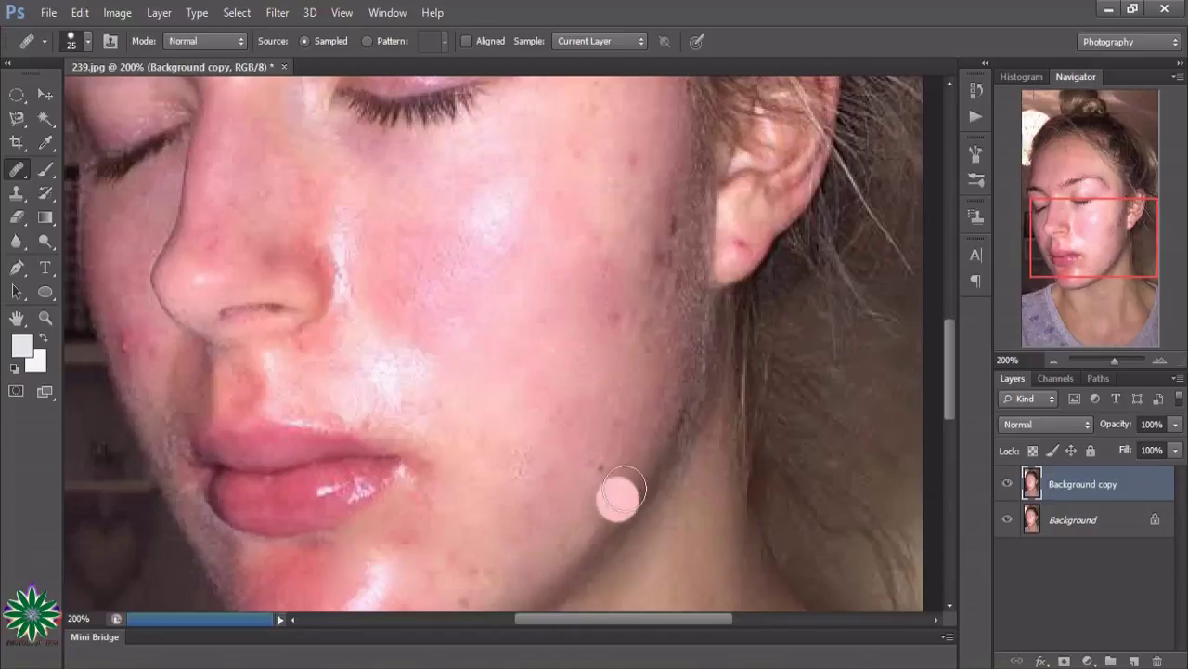
click(618, 456)
click(93, 346)
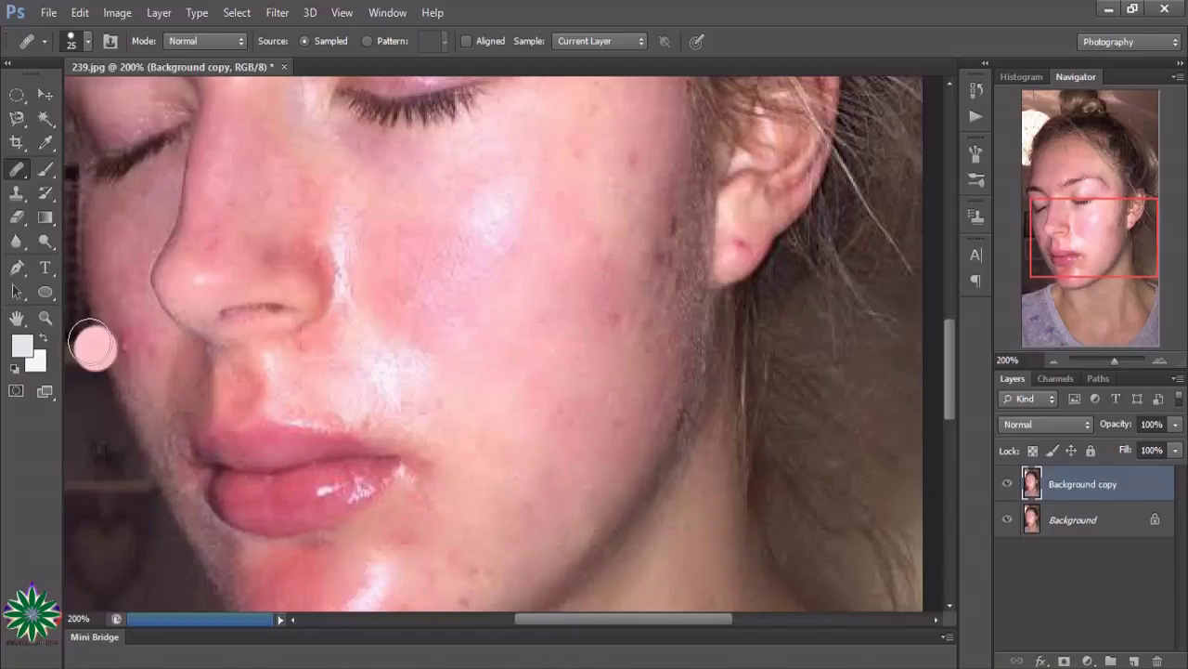
Heal the spots along the cheek edge toward the lips and near the jaw.
click(116, 335)
click(133, 353)
click(143, 343)
click(154, 412)
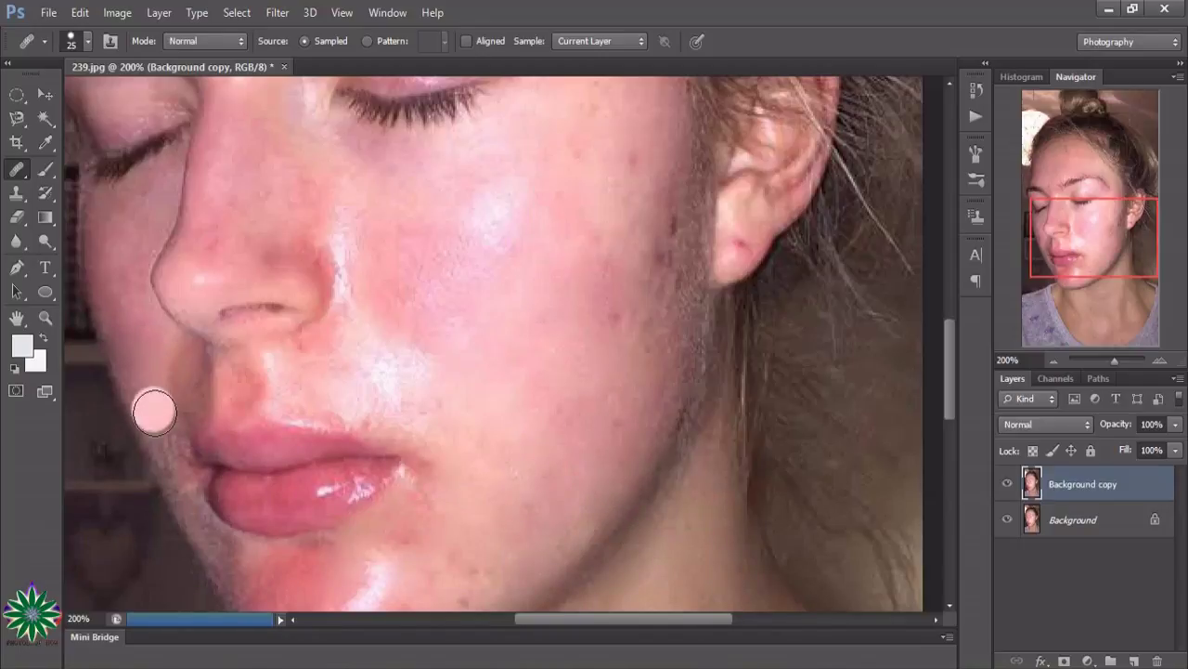
click(157, 442)
click(178, 351)
click(670, 297)
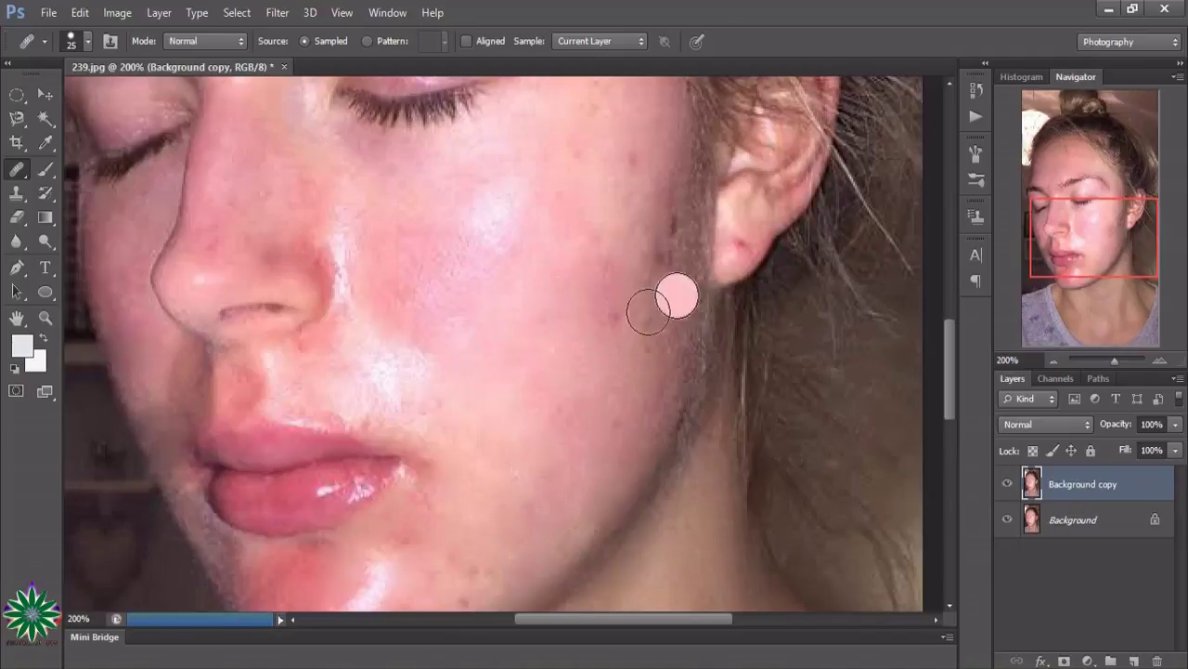
click(548, 399)
scroll(549, 398, down, 3)
Heal the spots along the jaw edge, below the lip and at the lip corner.
scroll(549, 398, down, 2)
click(323, 429)
click(231, 380)
click(245, 412)
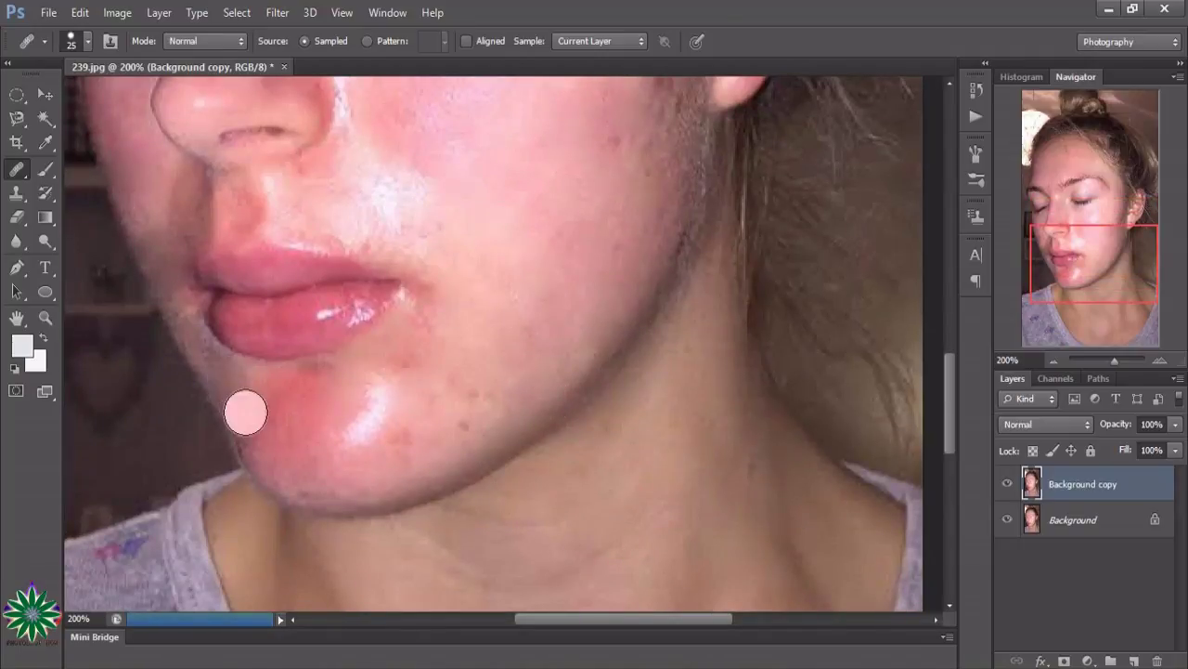
click(265, 403)
click(262, 405)
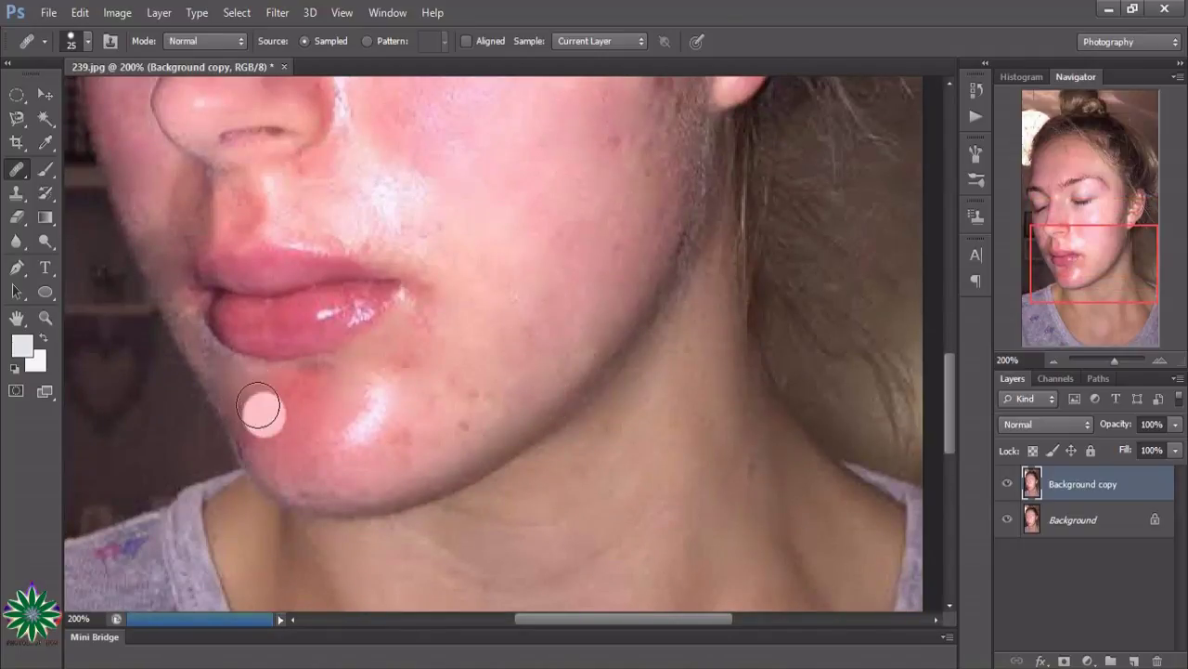
click(243, 384)
click(206, 357)
click(175, 321)
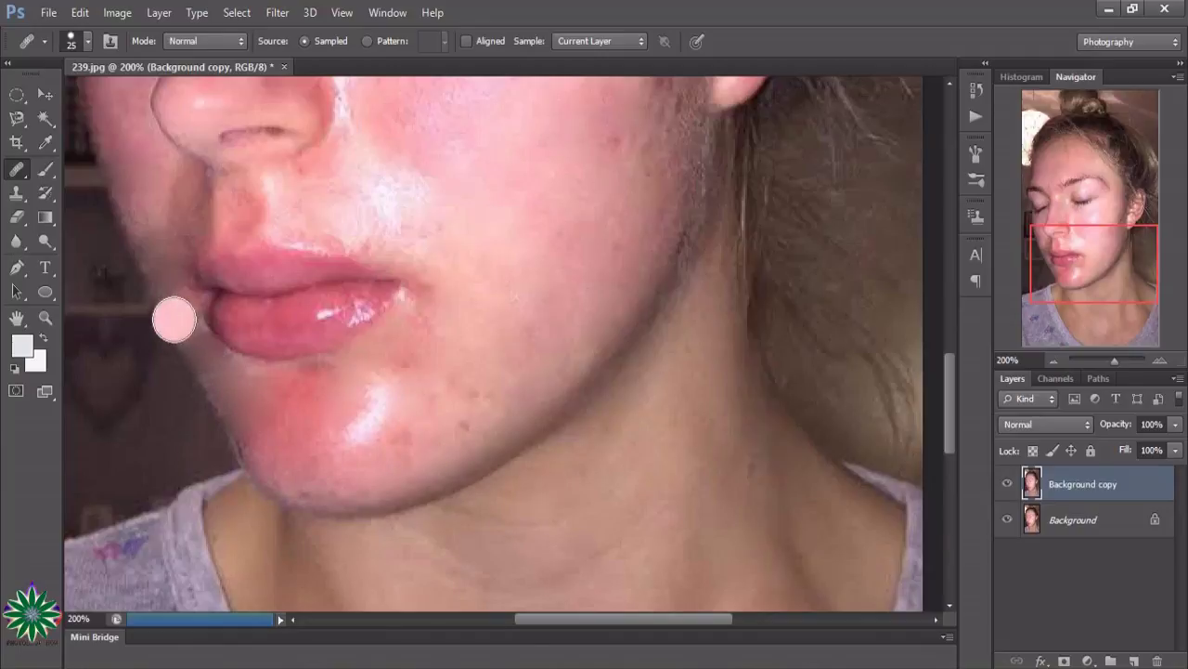
Smooth the jaw edge, lip corner and chin, blending away the shiny chin highlight.
drag(197, 341, 244, 376)
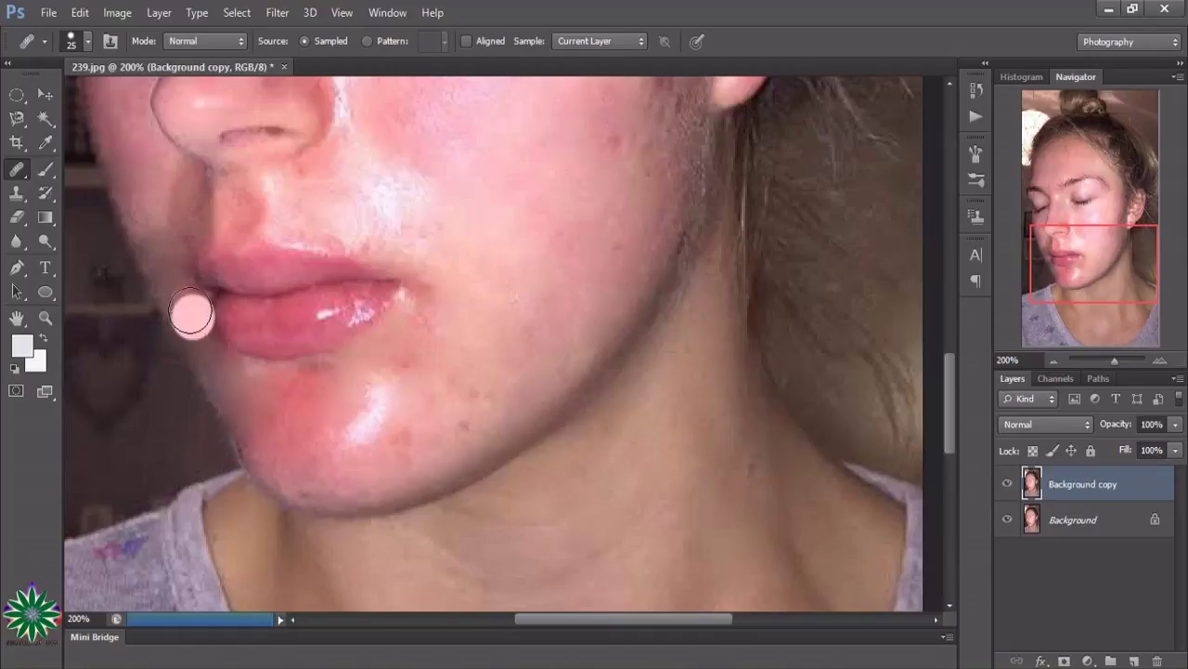
mouse_move(192, 311)
mouse_down()
mouse_move(167, 266)
mouse_move(209, 341)
mouse_up()
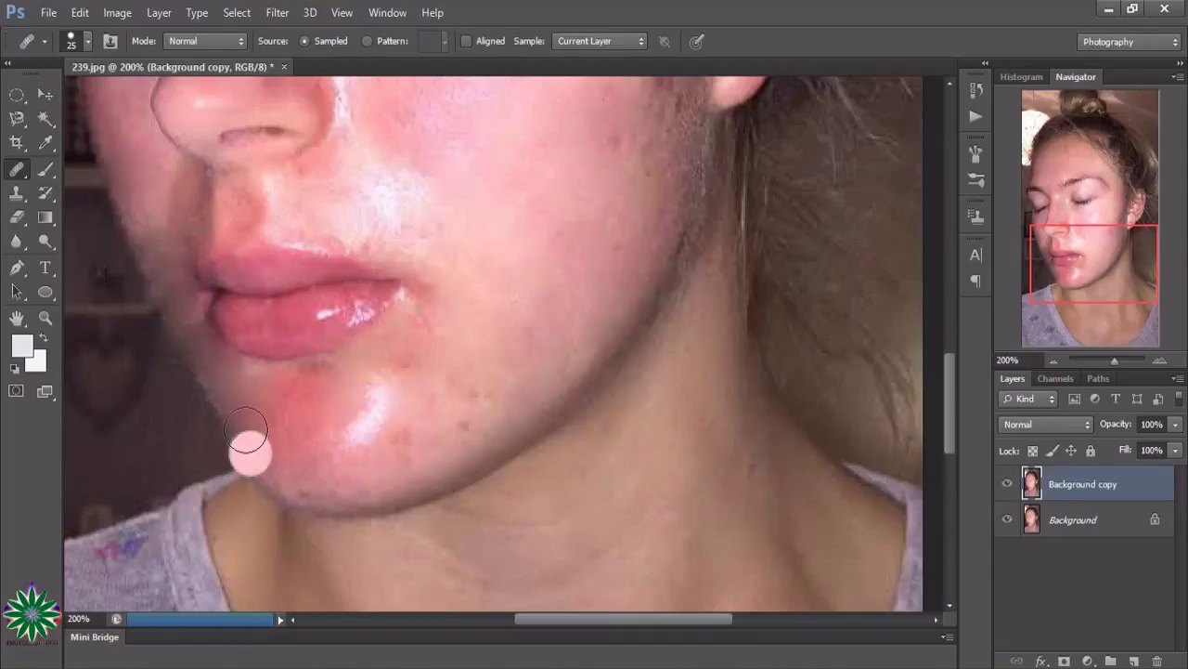
click(226, 398)
mouse_move(276, 495)
mouse_down()
mouse_move(274, 456)
mouse_move(293, 485)
mouse_up()
click(389, 461)
mouse_move(389, 461)
mouse_down()
mouse_move(424, 433)
mouse_move(324, 430)
mouse_up()
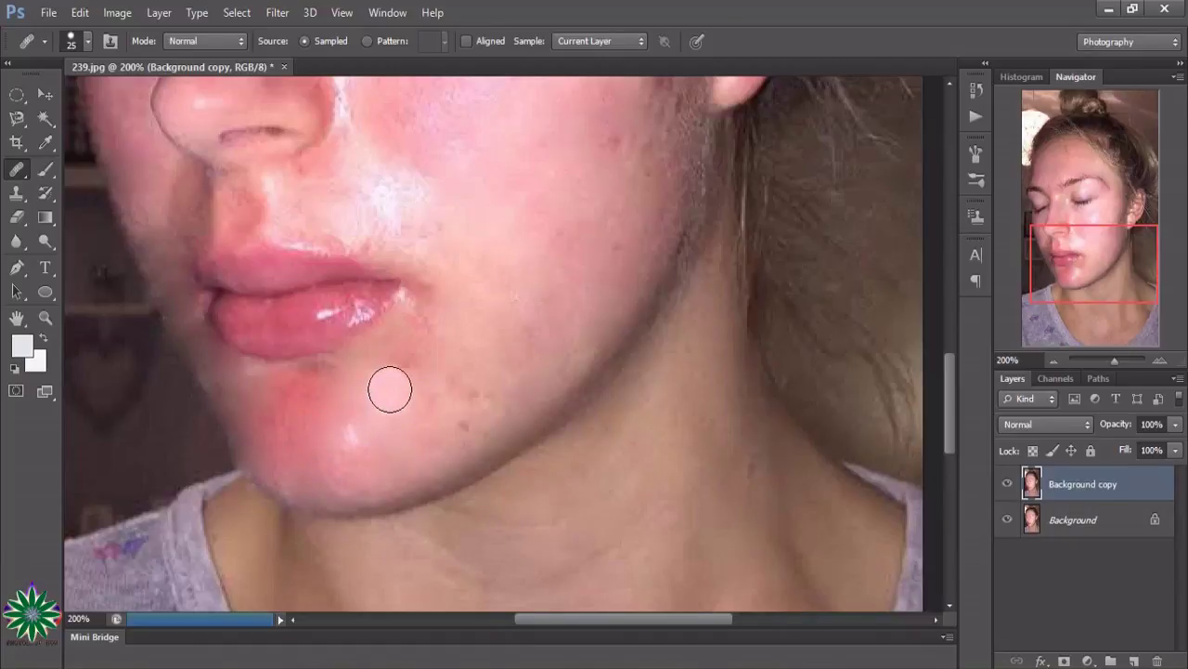
mouse_move(390, 389)
mouse_down()
mouse_move(332, 437)
mouse_move(359, 434)
mouse_move(313, 409)
mouse_move(300, 429)
mouse_move(314, 390)
mouse_move(342, 380)
mouse_move(247, 374)
mouse_move(336, 387)
mouse_move(301, 483)
mouse_move(579, 406)
mouse_up()
Heal the cheek beside the nose and cover the bright streak by the nostril.
scroll(579, 406, up, 5)
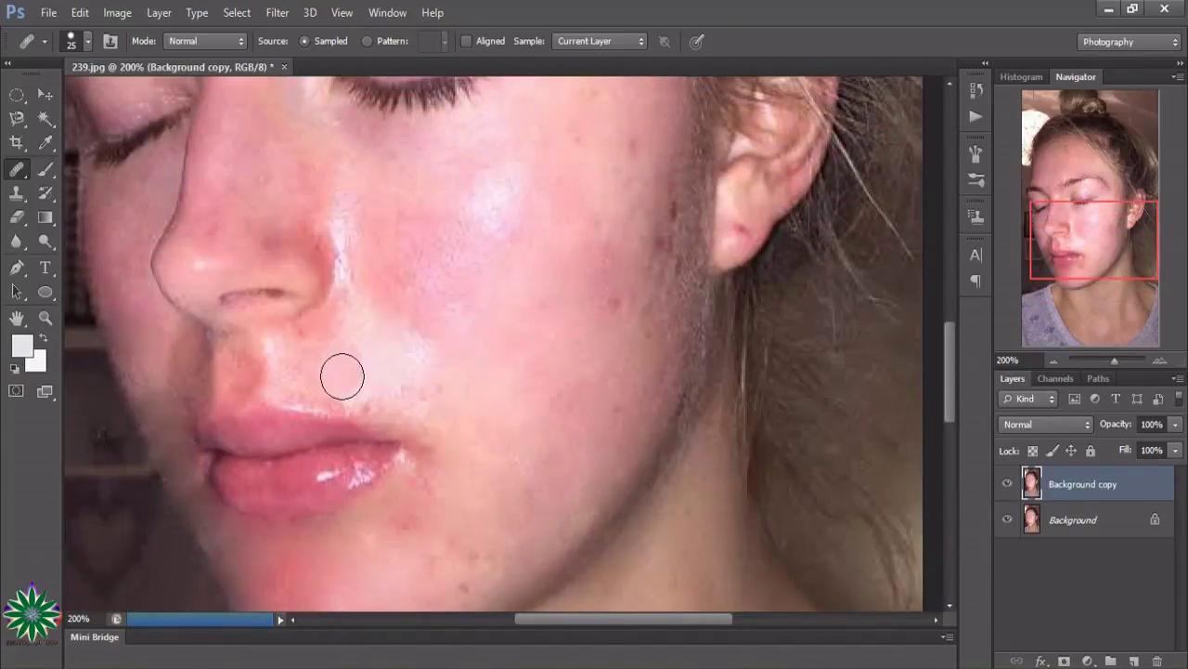
drag(424, 368, 404, 346)
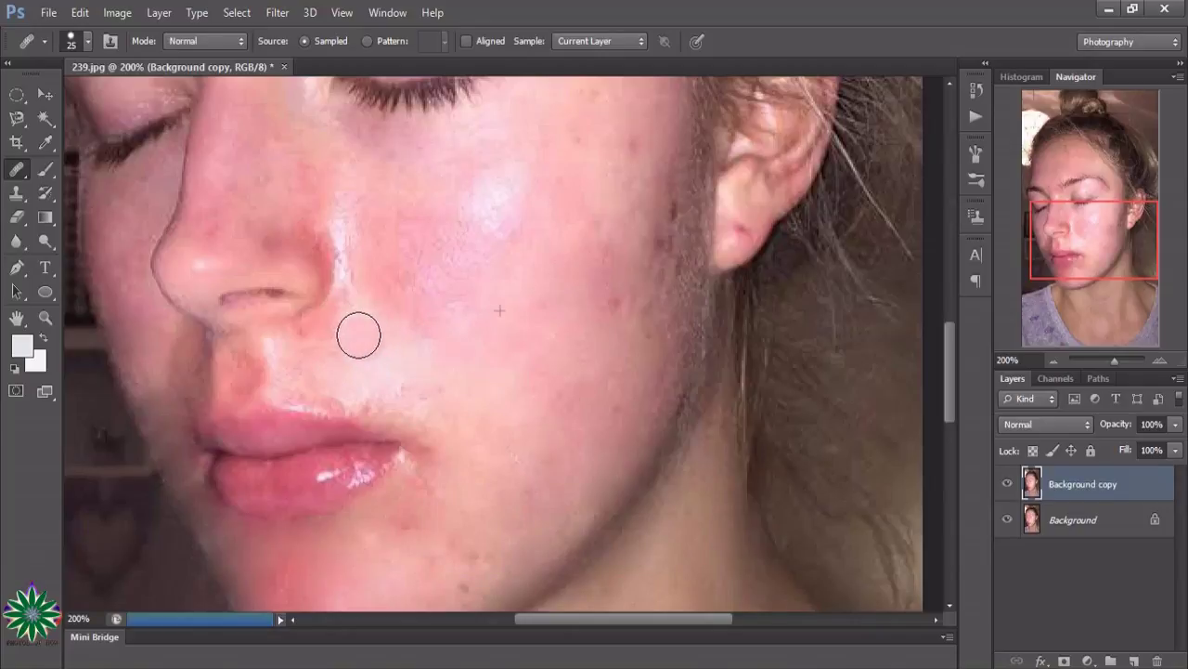
drag(347, 277, 345, 235)
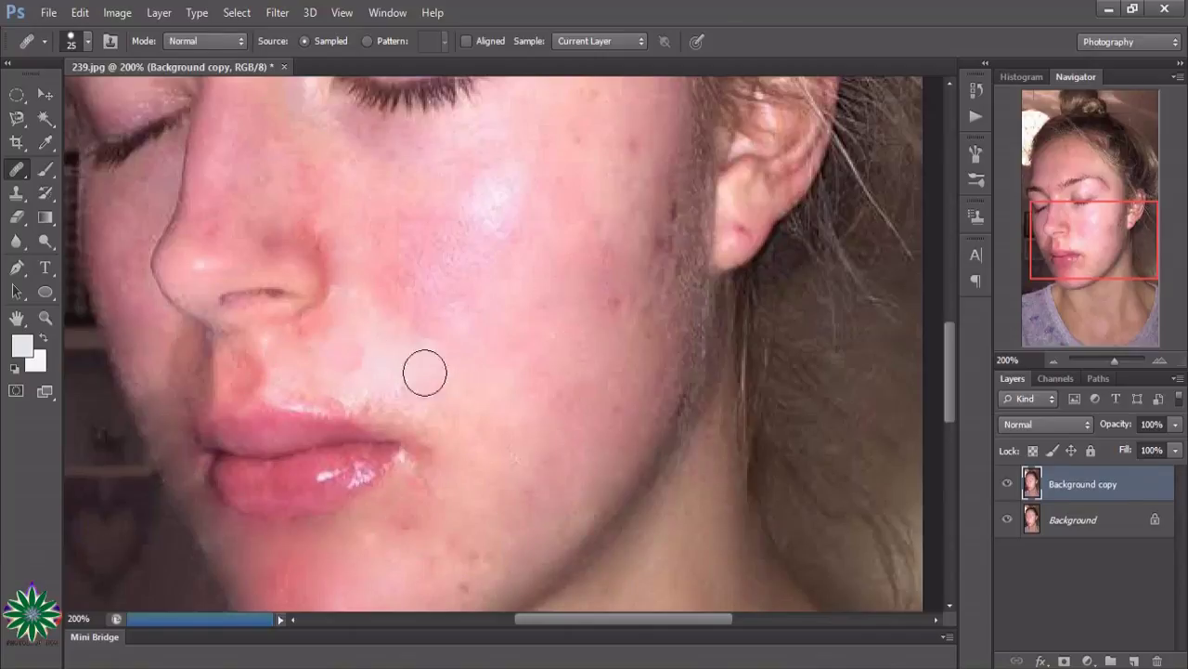
scroll(424, 372, up, 3)
scroll(530, 403, up, 2)
drag(650, 393, 640, 489)
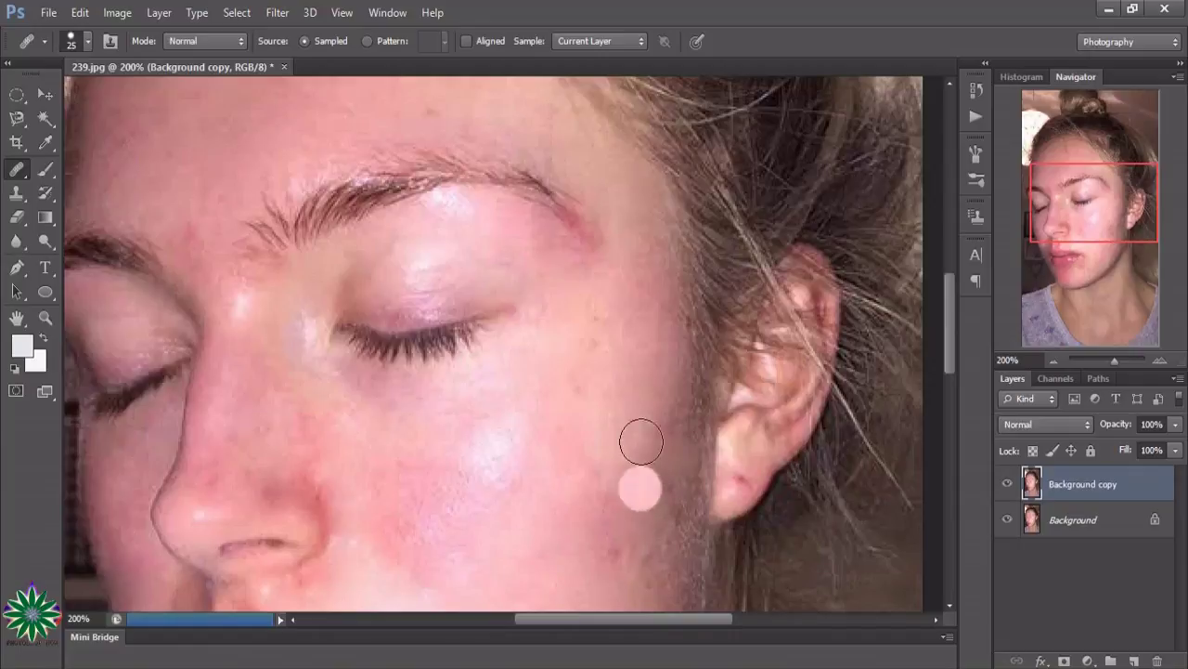
scroll(642, 441, down, 5)
drag(639, 437, 619, 407)
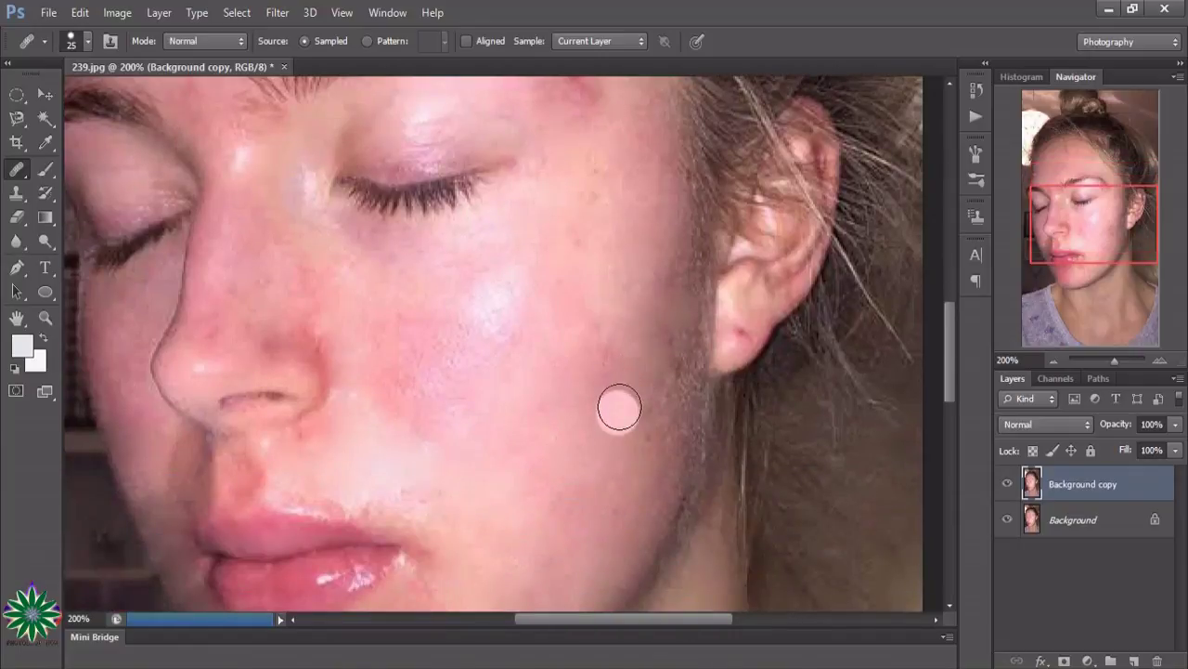
scroll(587, 339, up, 2)
scroll(587, 339, up, 6)
Heal the blemishes around the eyebrow and brow area.
click(589, 337)
scroll(589, 337, up, 2)
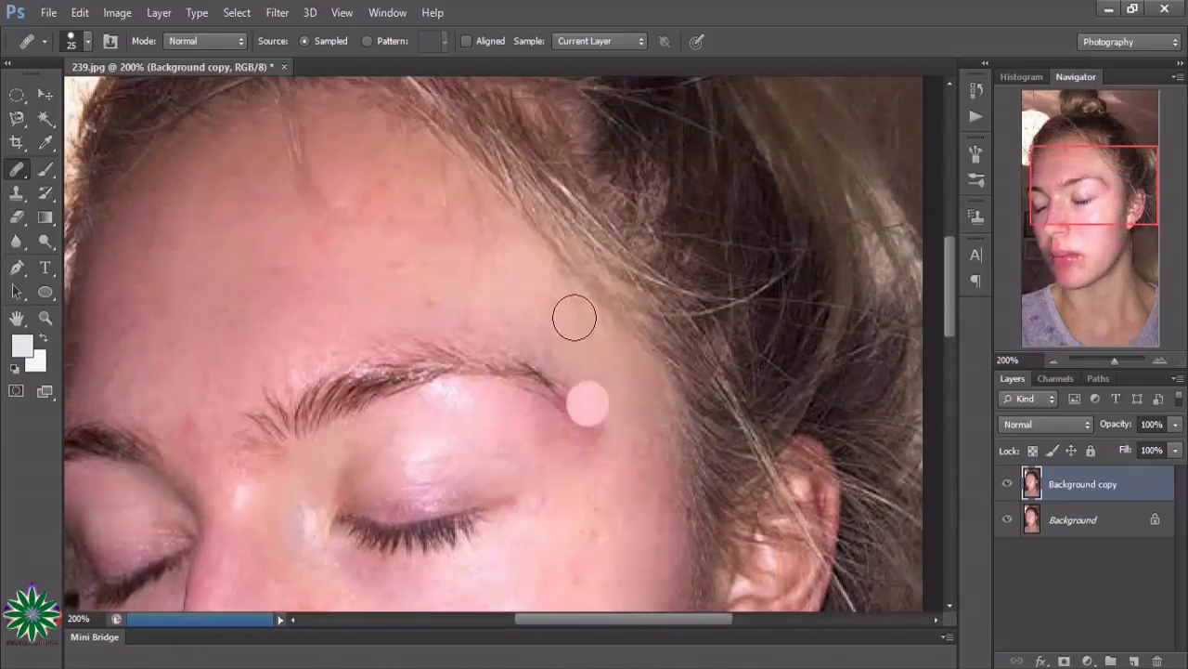
click(367, 203)
click(466, 256)
click(510, 336)
scroll(539, 334, down, 3)
scroll(567, 369, down, 5)
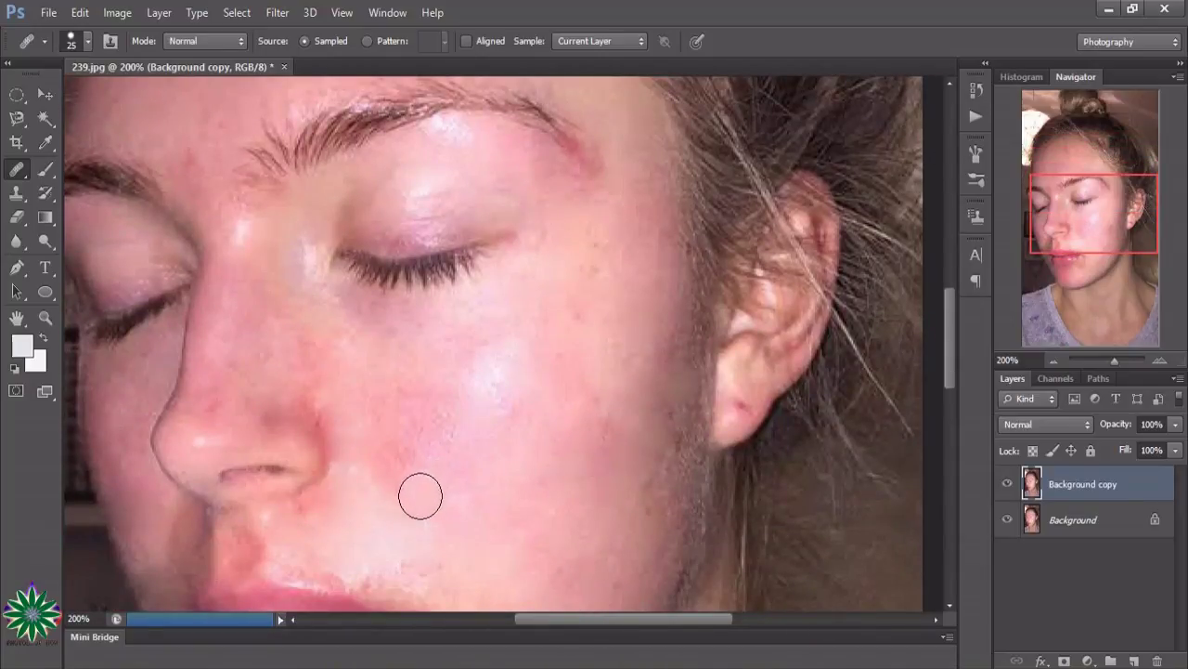
Heal the spots on the cheek, lower cheek, near the chin and along the jaw.
click(627, 434)
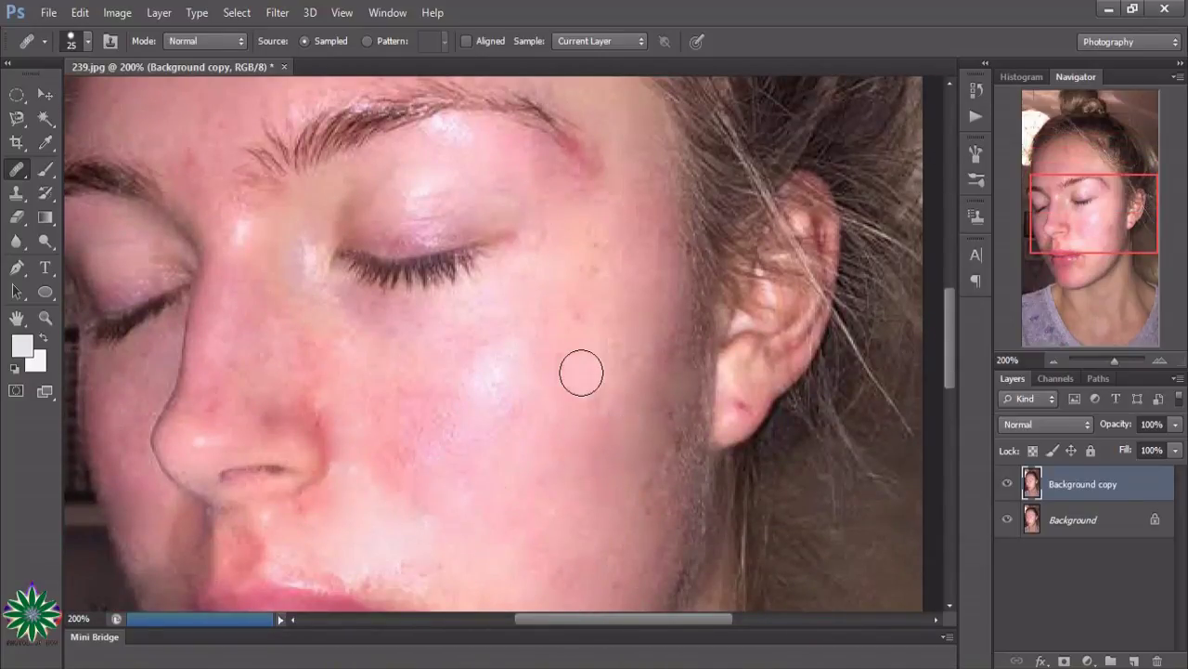
scroll(503, 404, down, 2)
scroll(520, 423, down, 3)
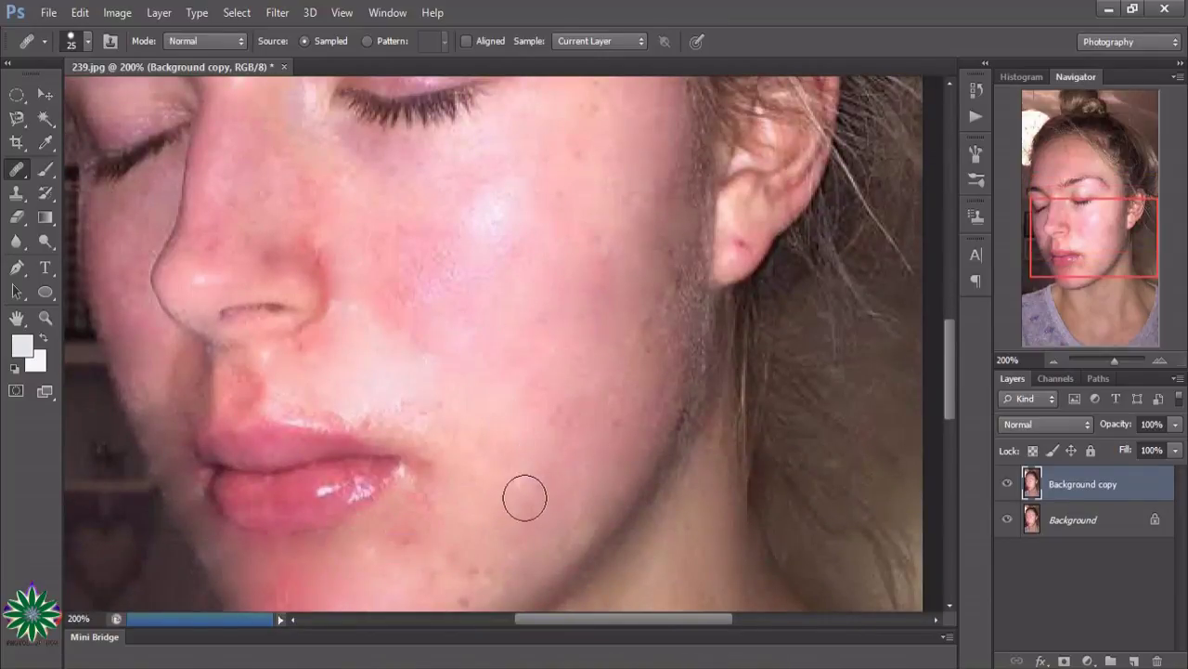
click(476, 523)
scroll(501, 492, down, 2)
click(429, 485)
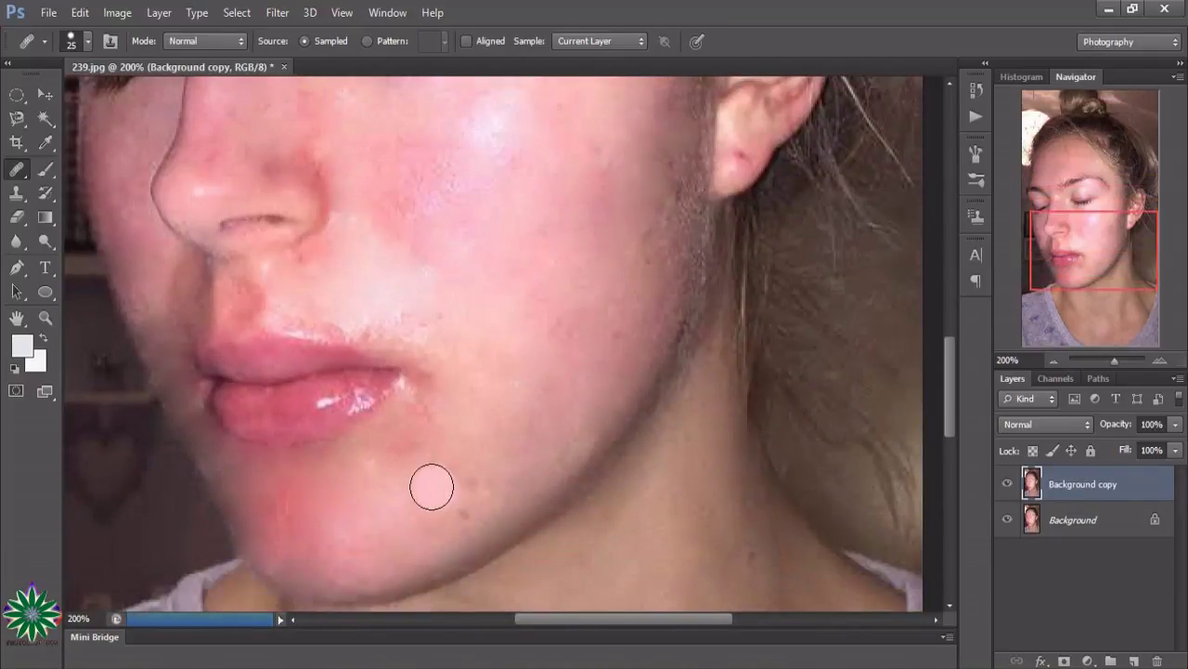
click(448, 466)
click(416, 449)
click(509, 480)
click(474, 498)
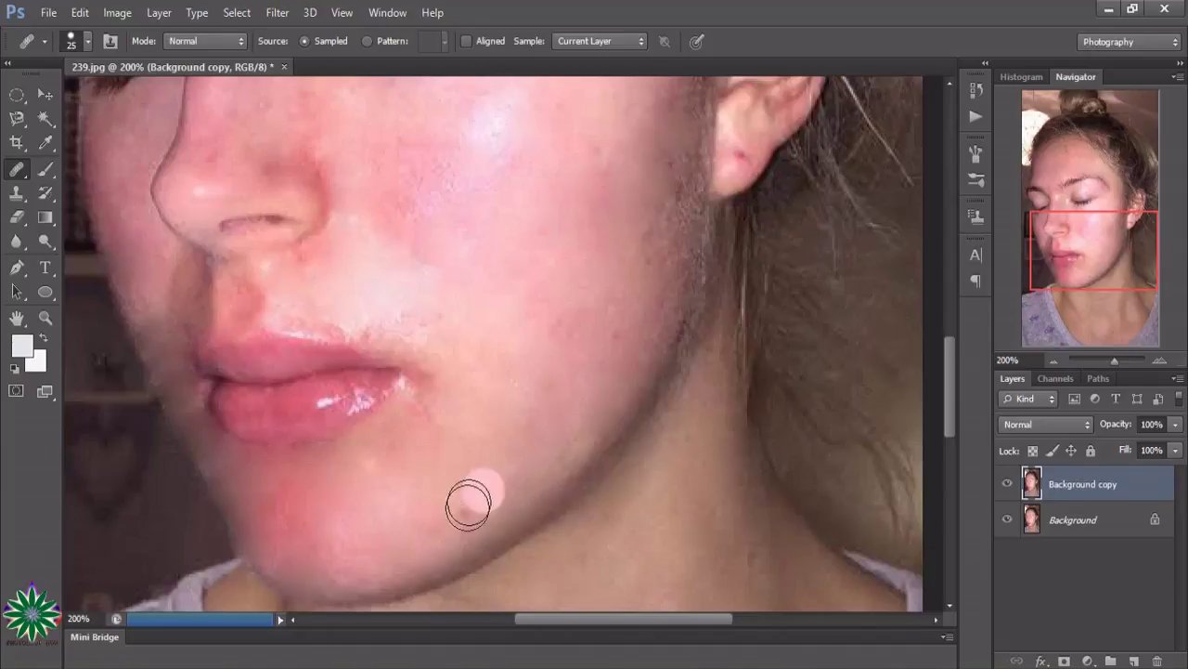
click(525, 402)
Heal one more cheek spot and smooth out the reddish cheek patch.
scroll(524, 402, up, 2)
scroll(548, 367, up, 4)
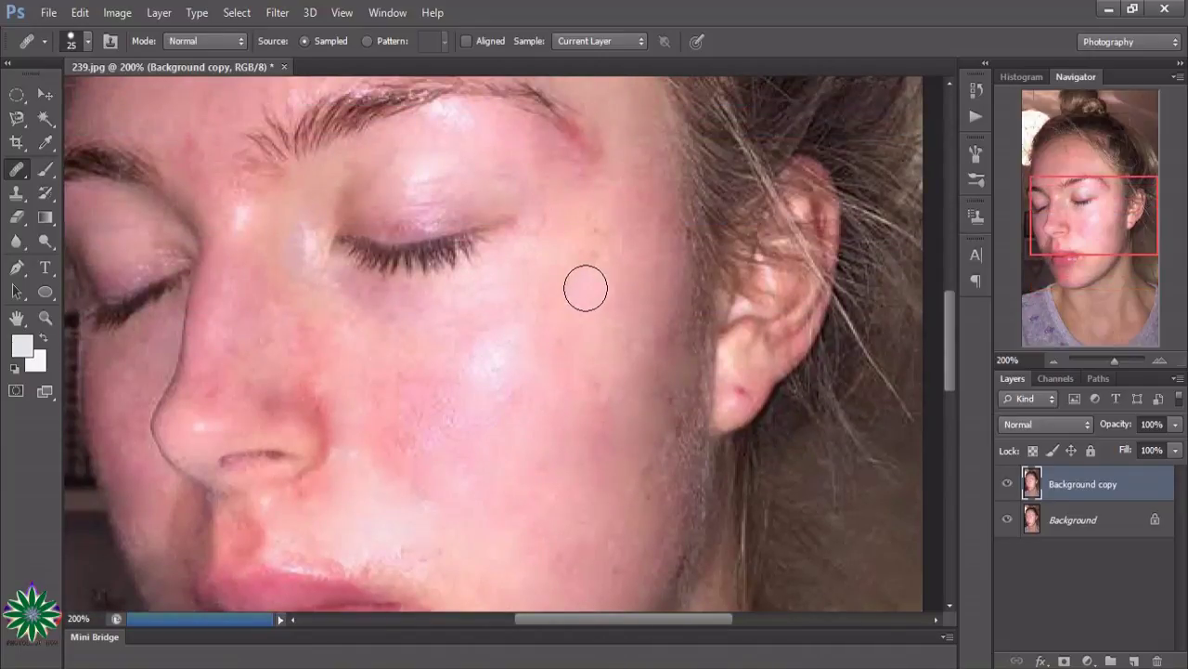
click(631, 430)
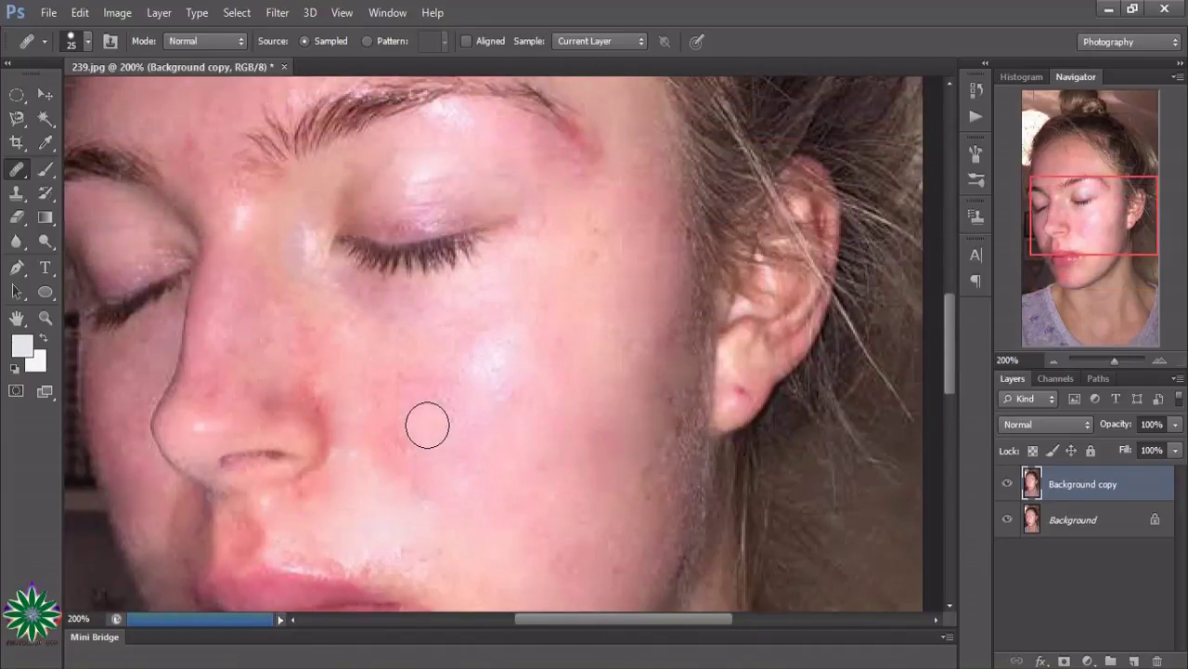
scroll(427, 419, down, 2)
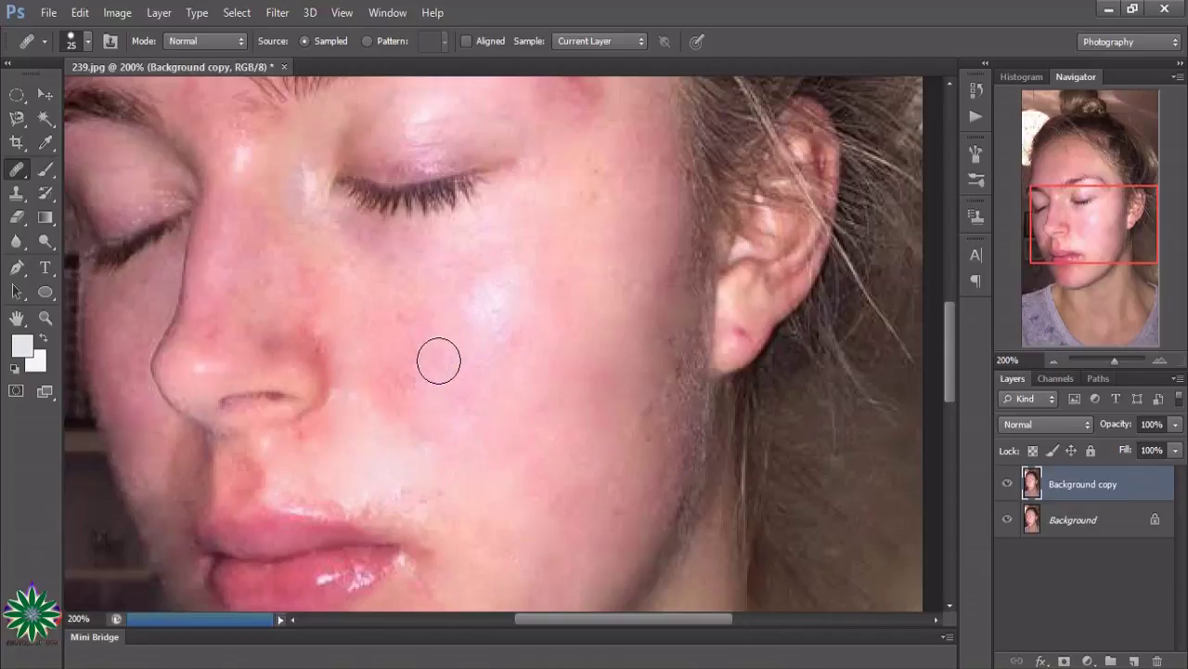
drag(438, 361, 414, 393)
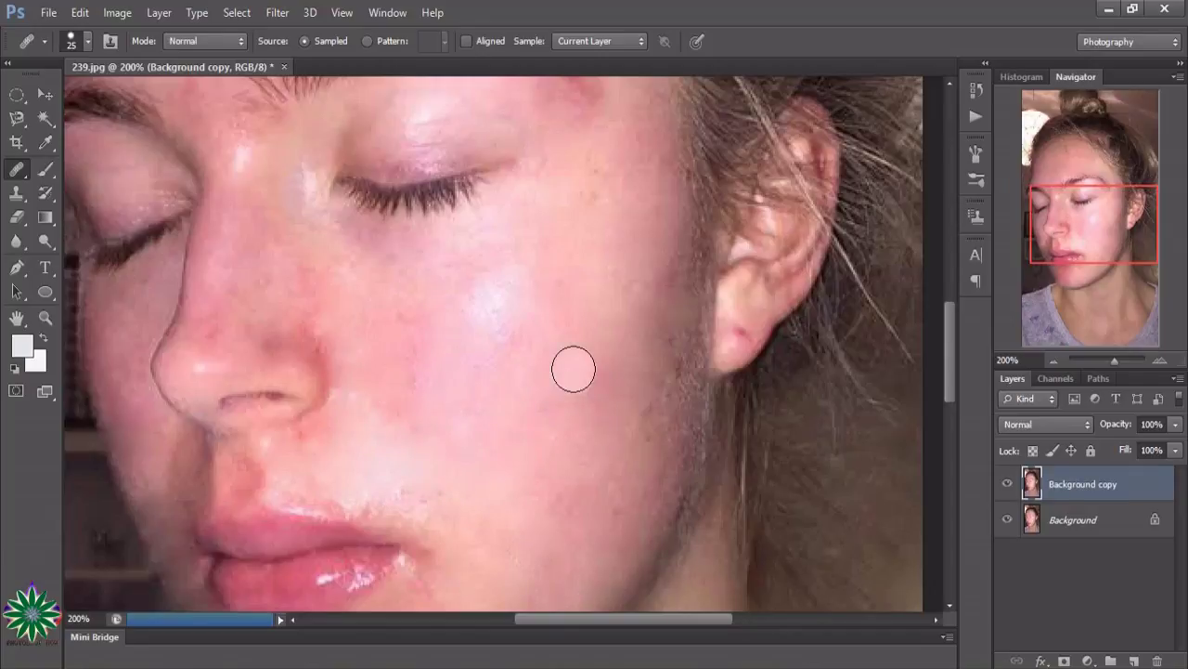
scroll(573, 366, up, 5)
Heal the blemishes across the forehead and near the left hairline.
scroll(557, 399, up, 5)
click(189, 371)
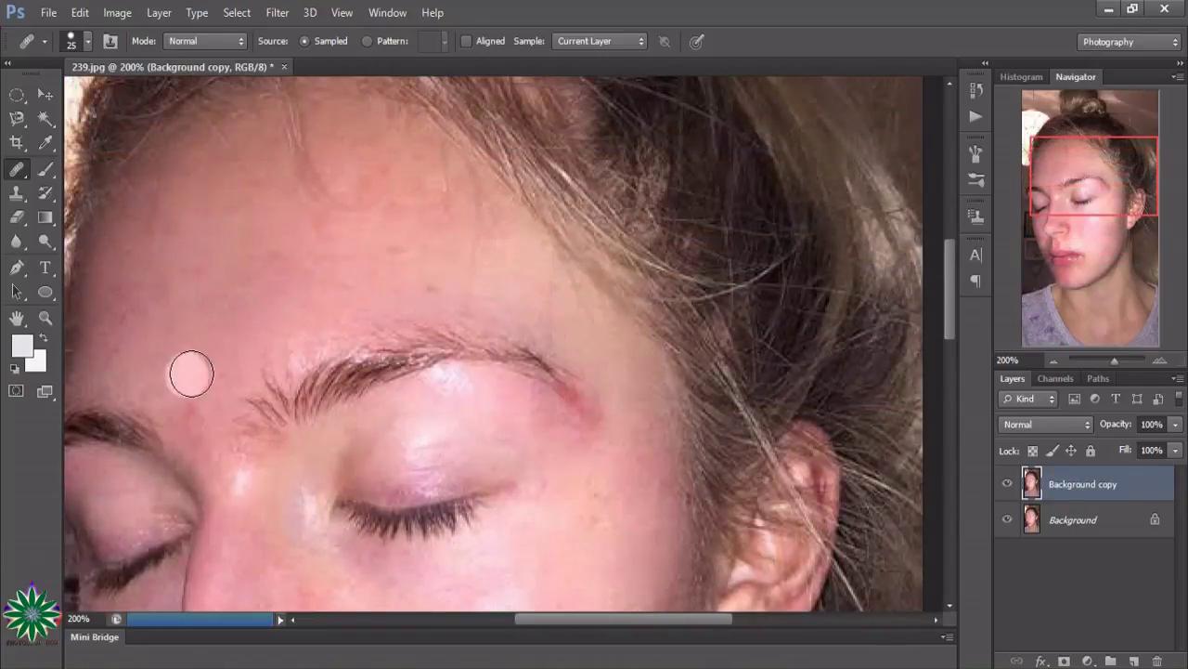
click(303, 257)
click(458, 260)
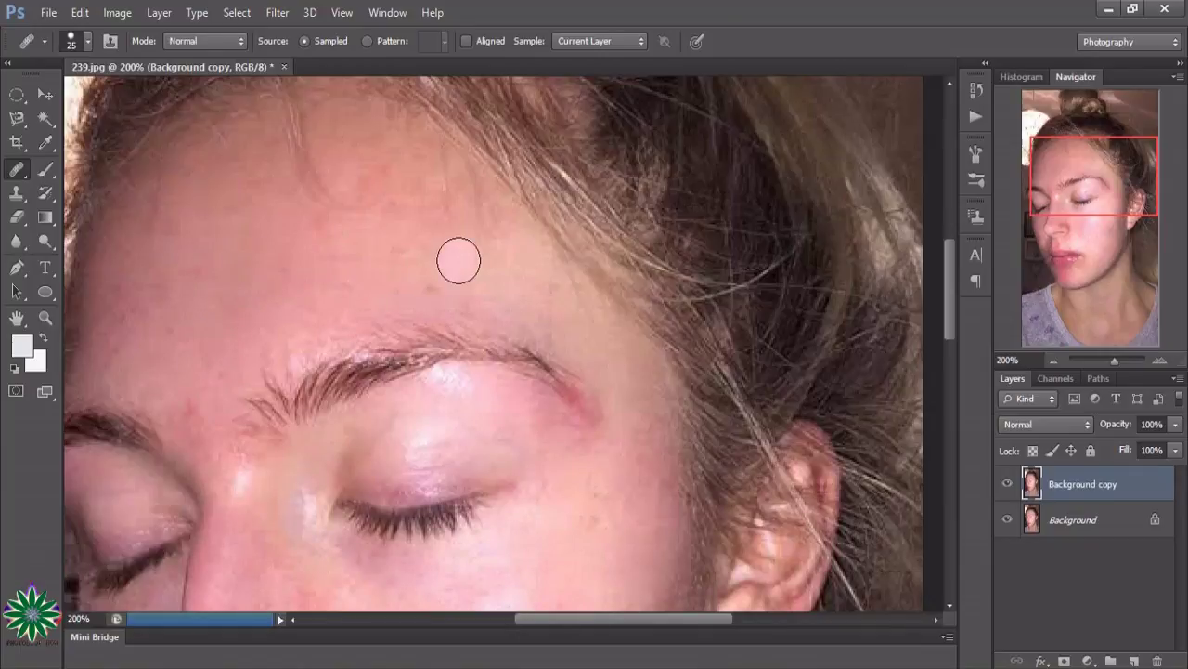
click(326, 180)
click(197, 251)
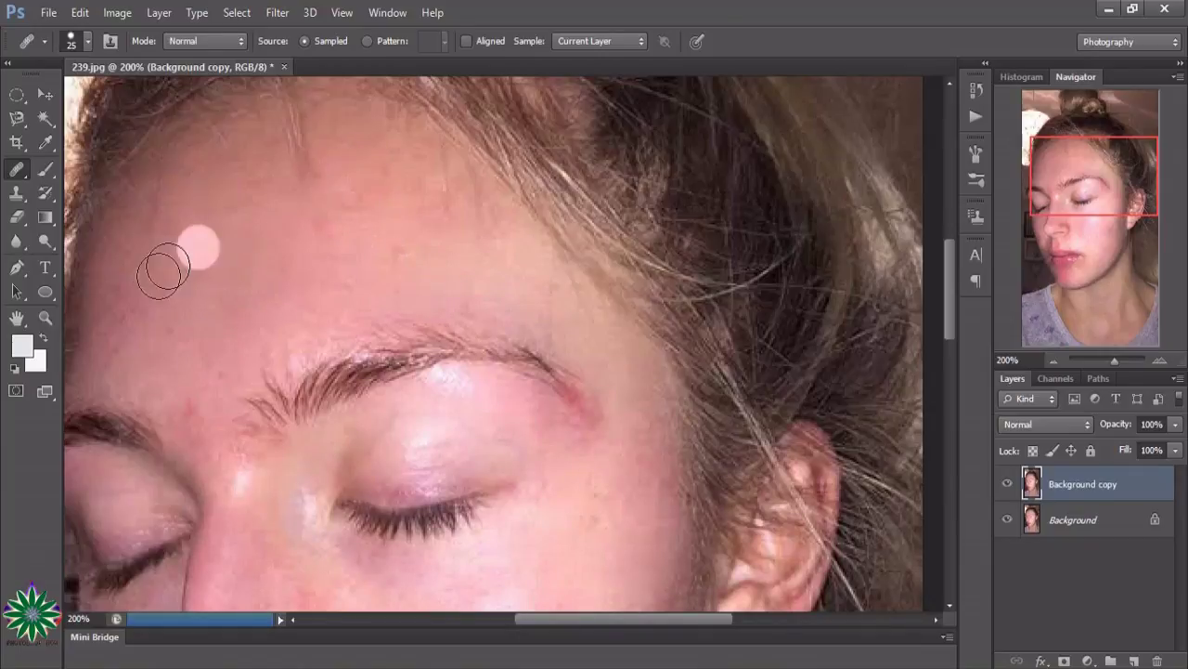
click(127, 321)
click(92, 366)
click(141, 233)
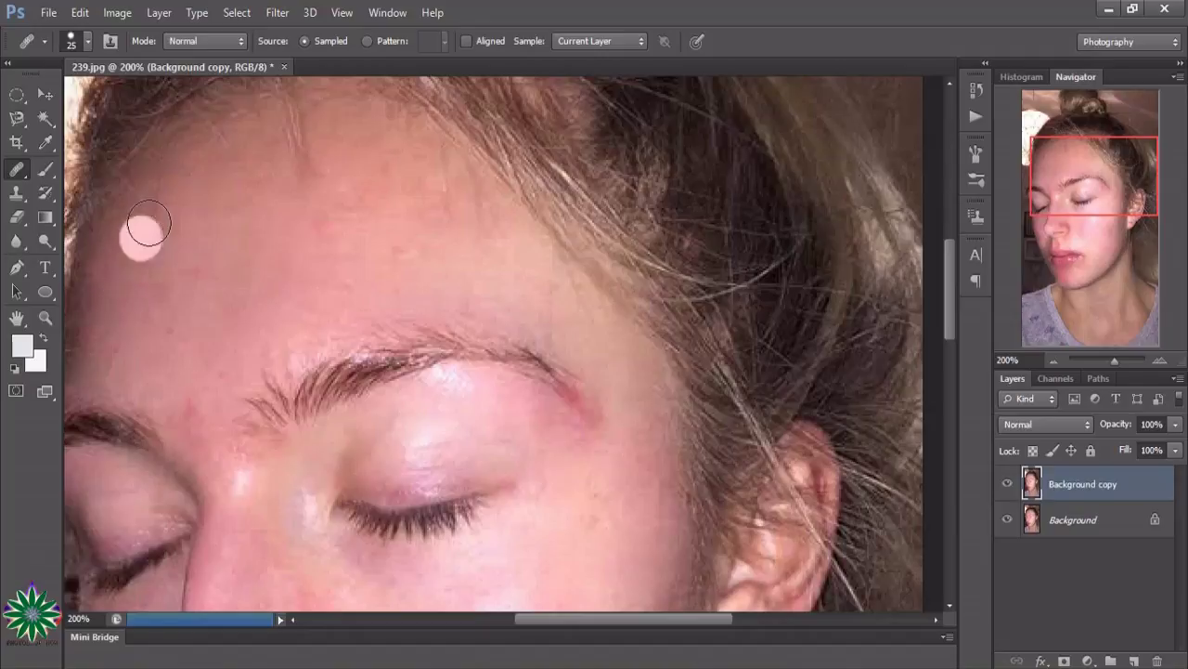
click(188, 188)
Heal the spots on the upper and middle forehead, above the brows and between them.
click(278, 158)
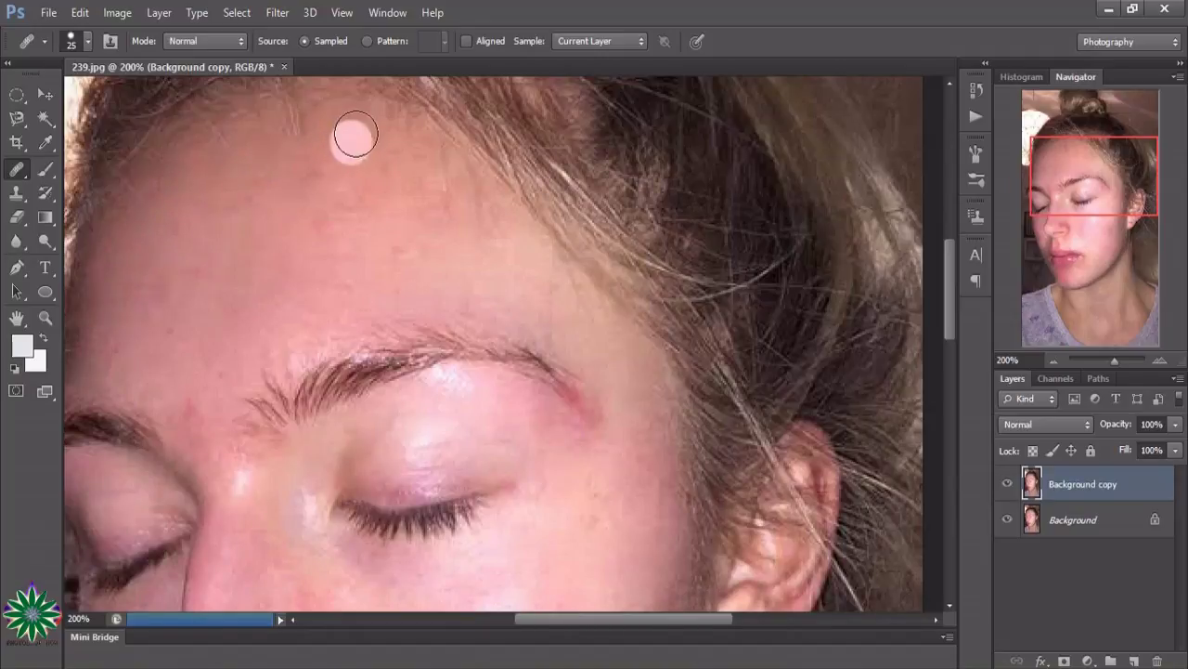
click(417, 202)
click(444, 232)
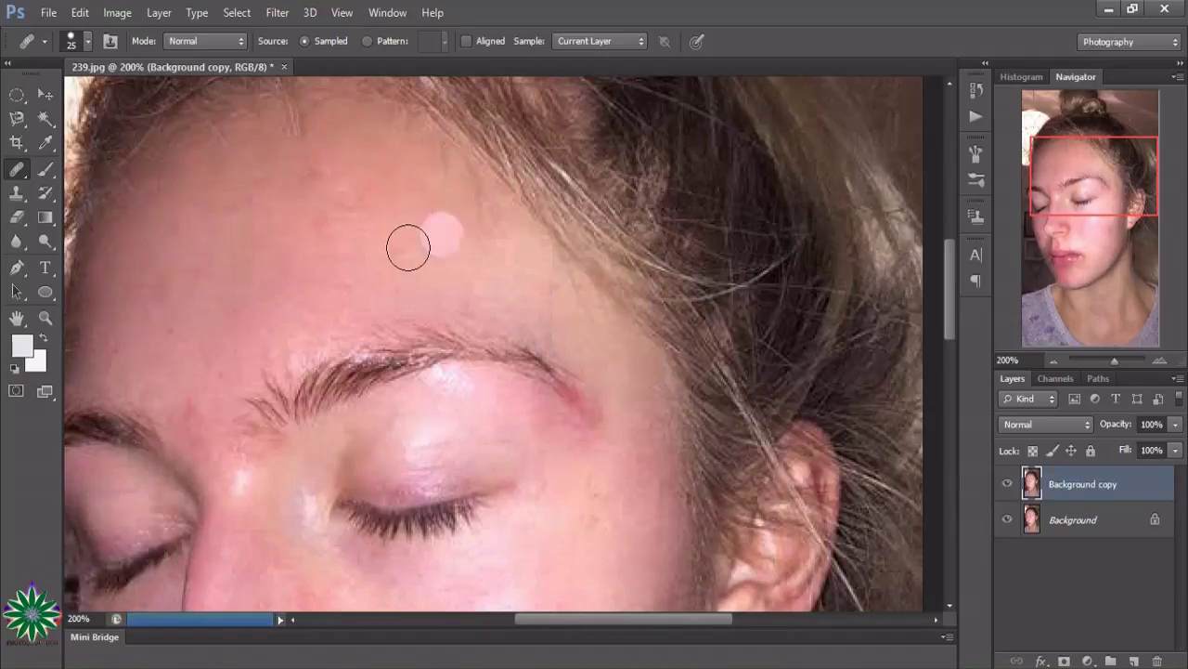
click(276, 297)
click(303, 207)
click(241, 339)
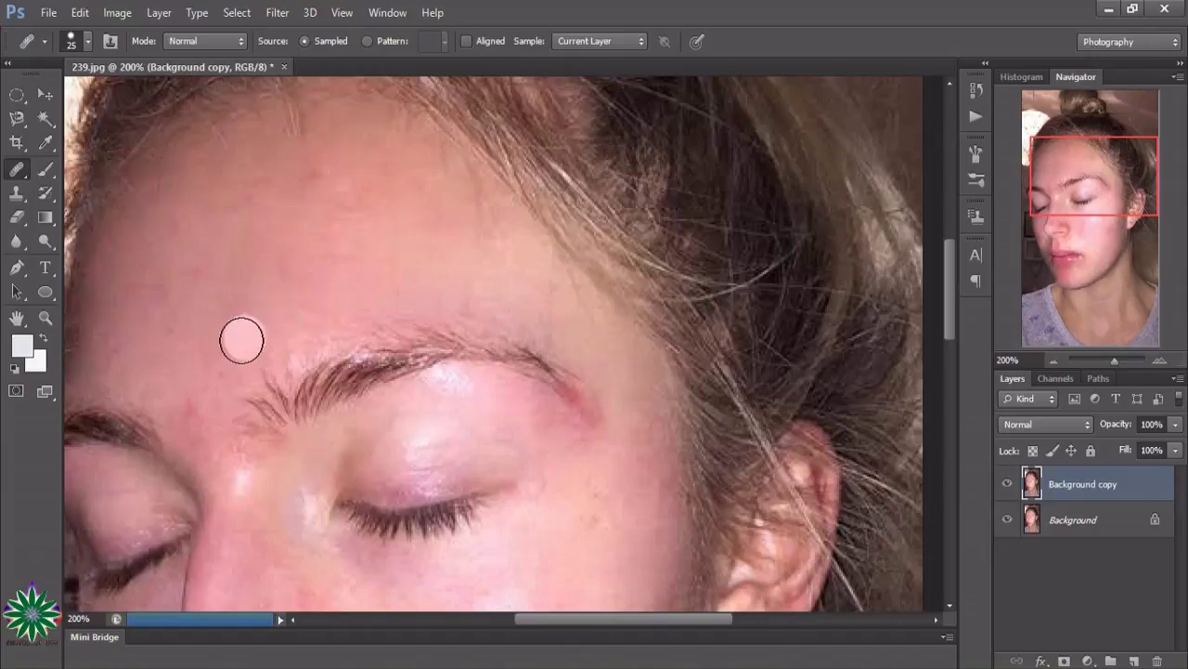
click(204, 448)
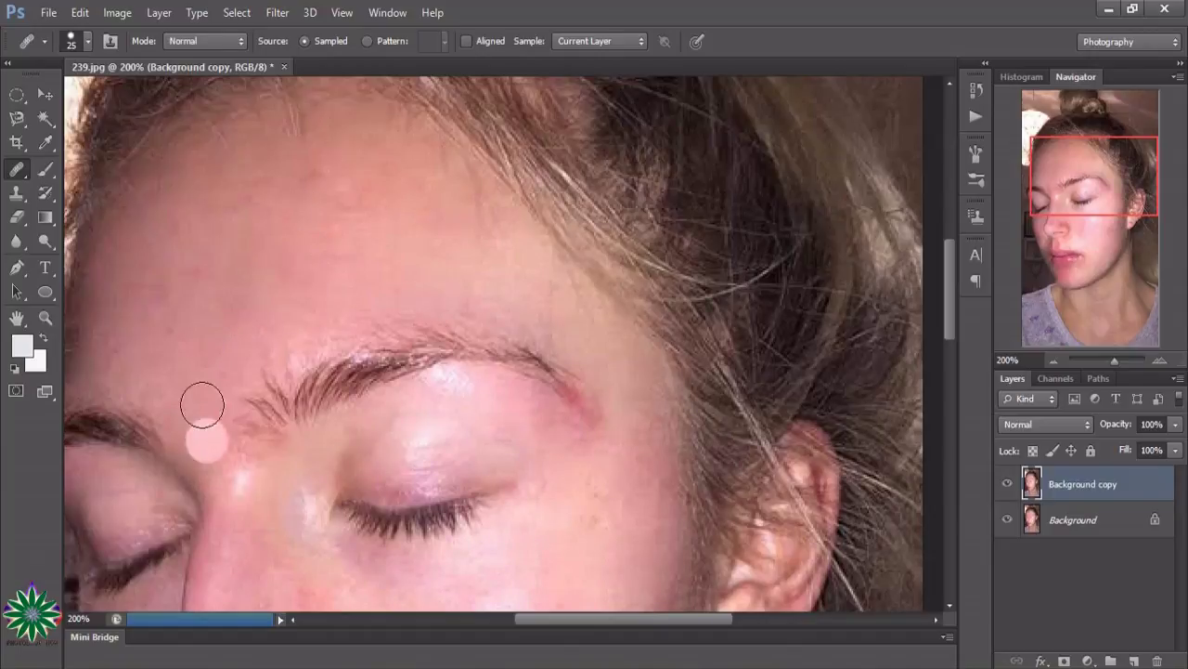
click(224, 507)
scroll(326, 445, down, 3)
Heal the spots near the inner eye, on the nose bridge, beside the nostril and cheek.
scroll(326, 440, down, 3)
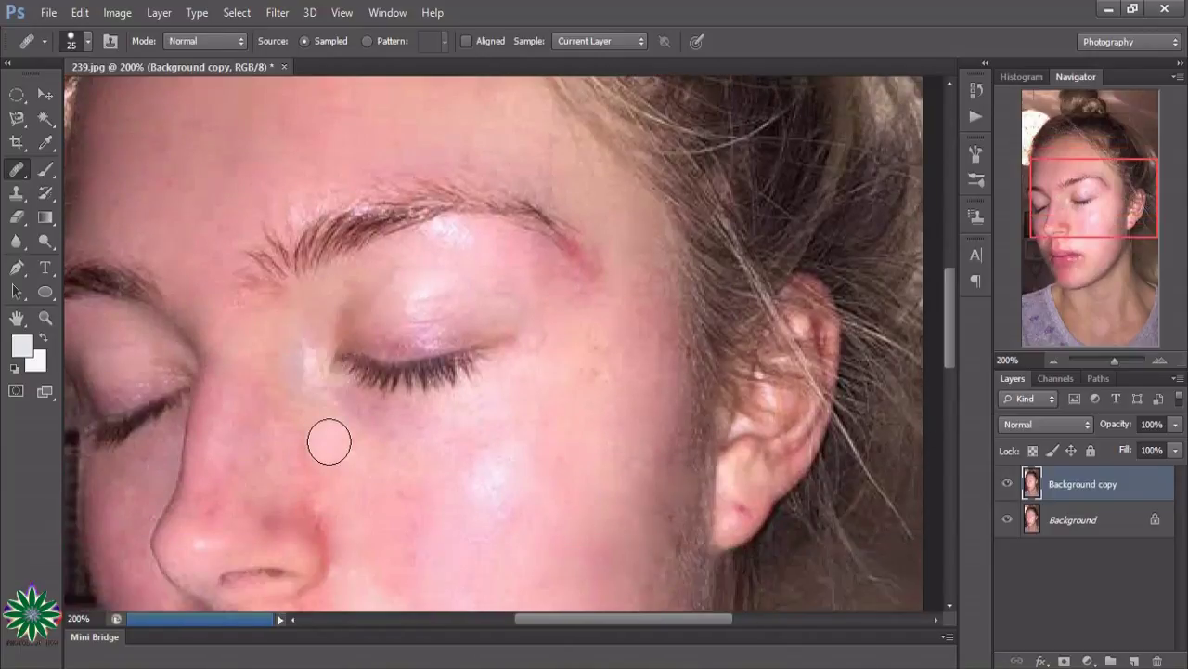
scroll(306, 353, down, 2)
click(281, 295)
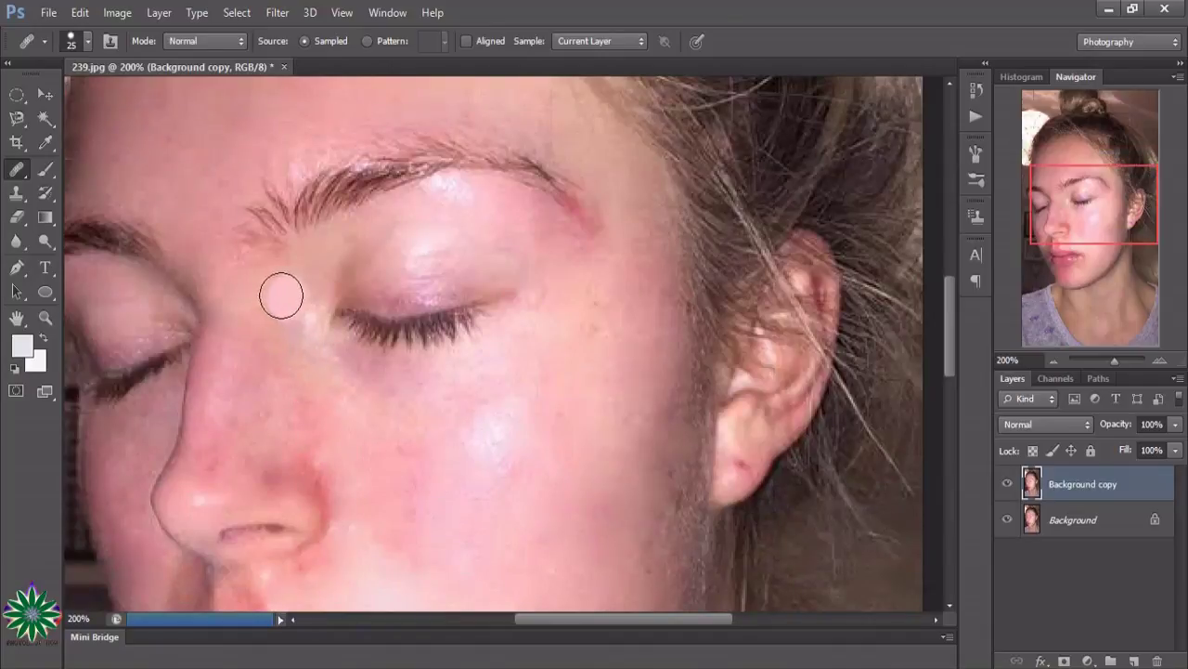
click(253, 381)
click(251, 439)
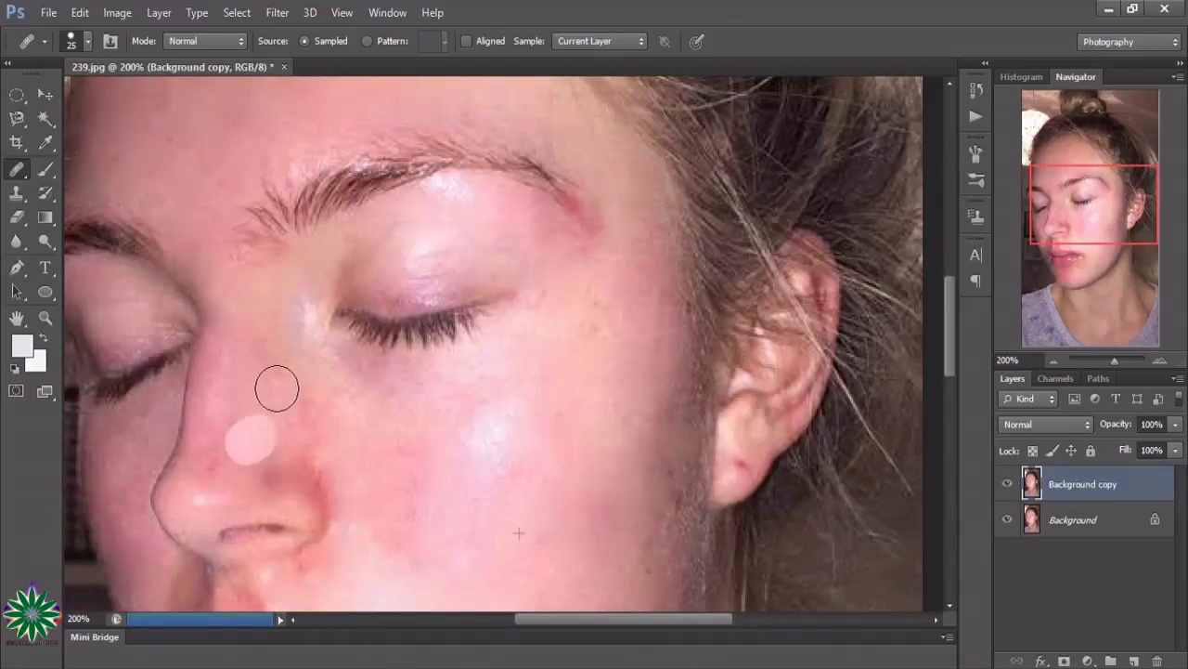
click(316, 421)
Heal the two remaining spots on the upper cheek, then return to the Move tool.
scroll(495, 423, down, 2)
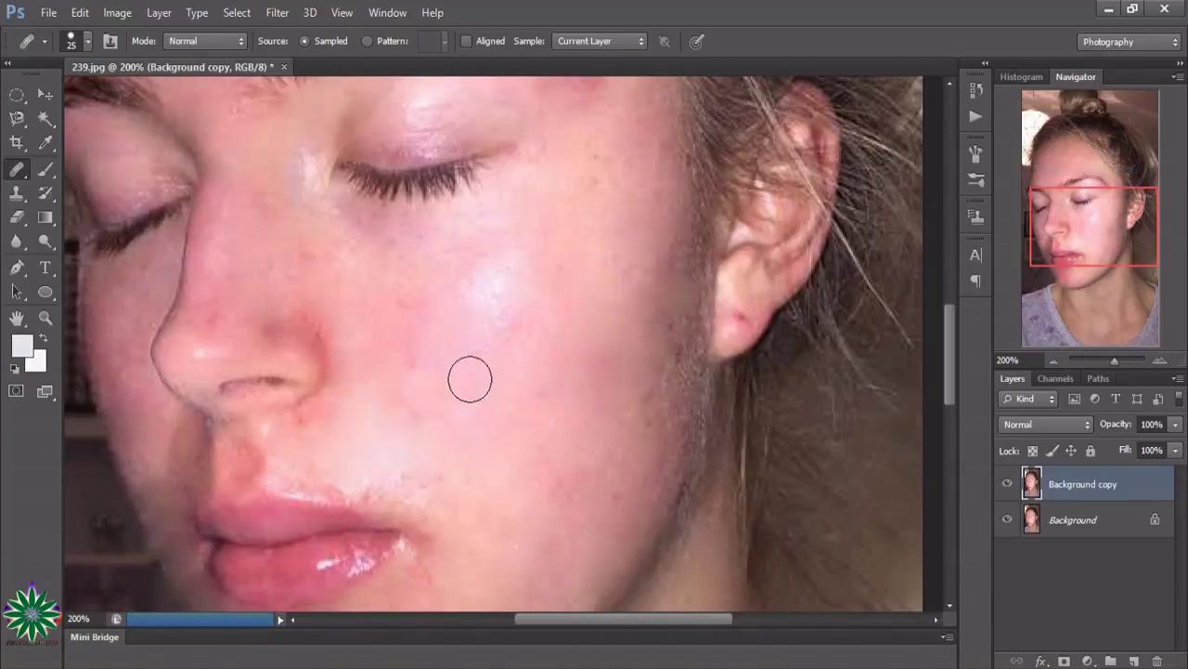
scroll(469, 378, down, 2)
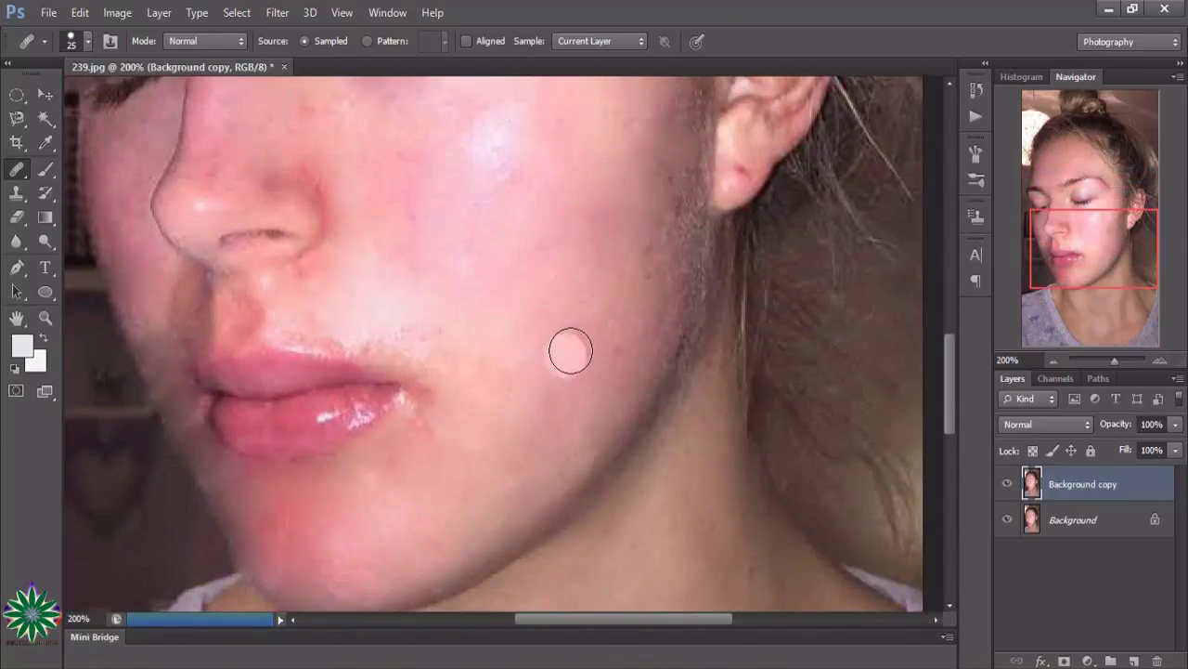
scroll(579, 334, down, 2)
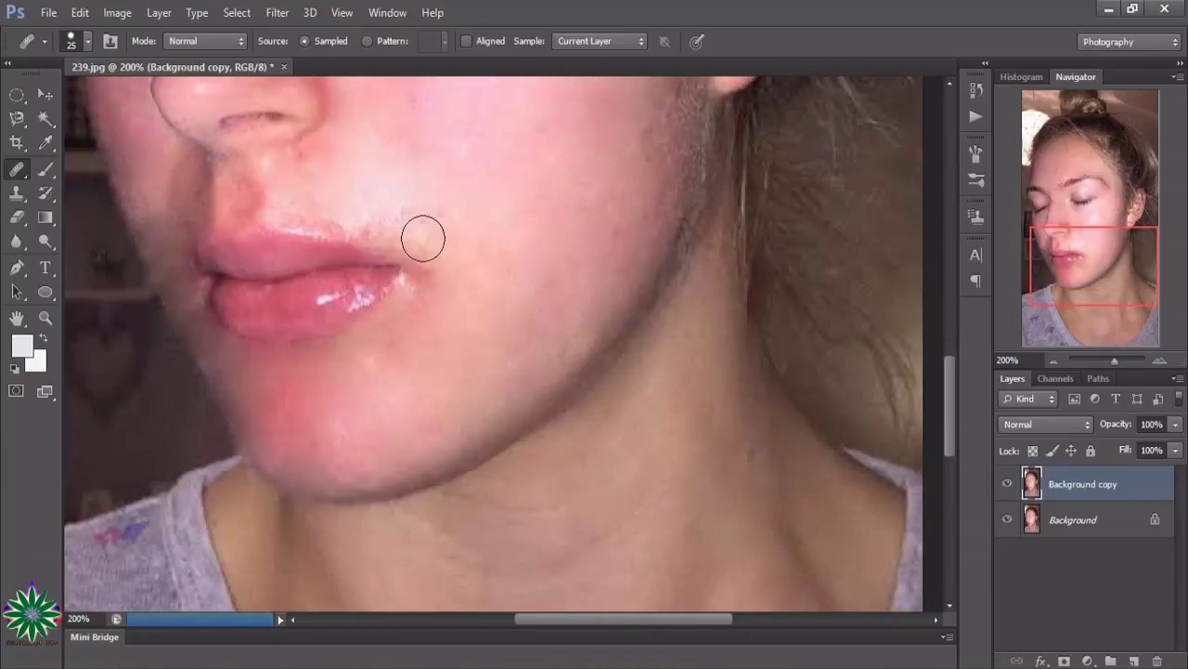
scroll(551, 201, up, 3)
scroll(576, 201, up, 1)
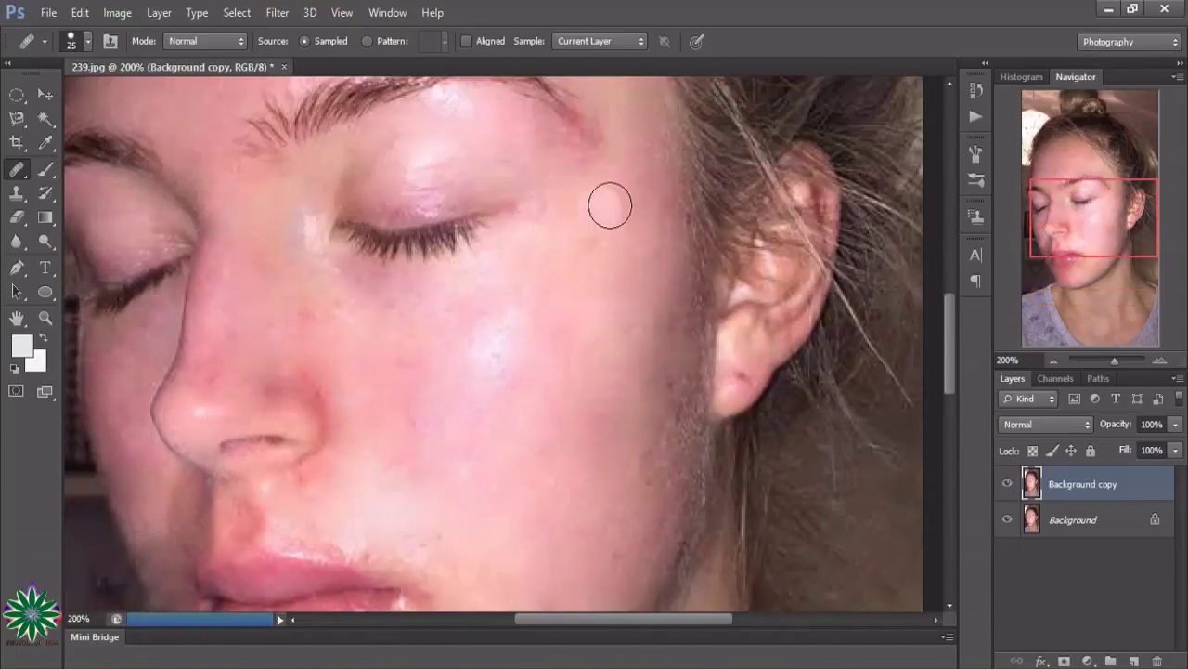
click(610, 223)
scroll(613, 199, down, 1)
click(620, 194)
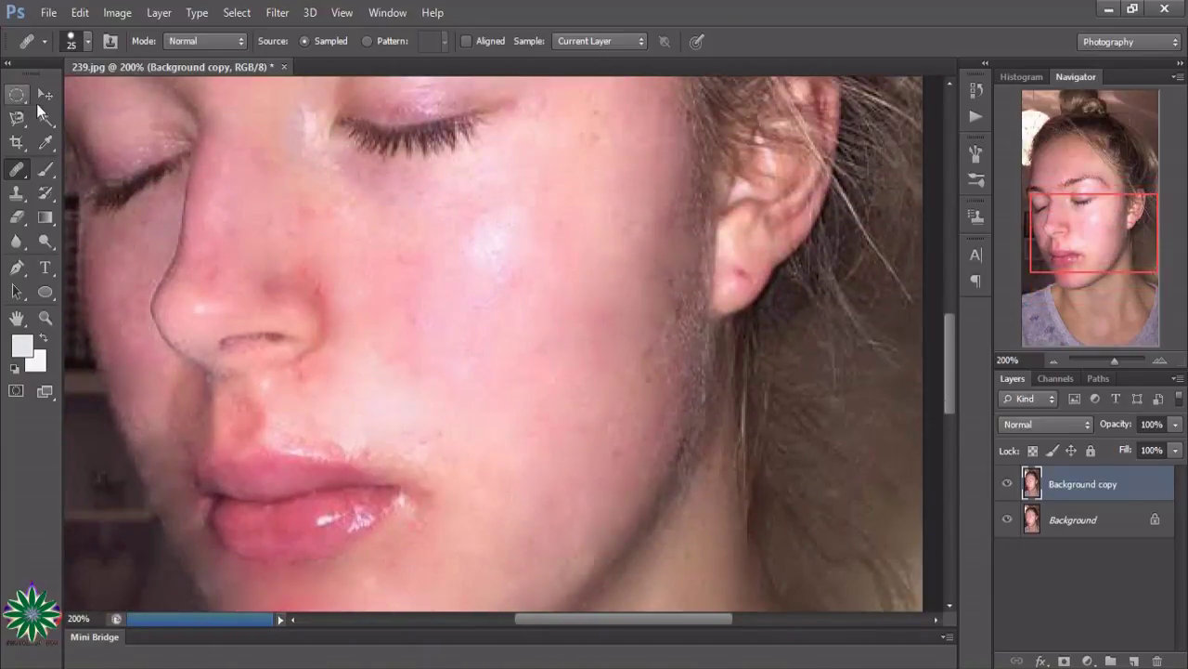
click(44, 94)
scroll(390, 154, up, 1)
Apply Image > Adjustments > Hue/Saturation with Hue -11 and Saturation -24 to the Background copy.
click(119, 13)
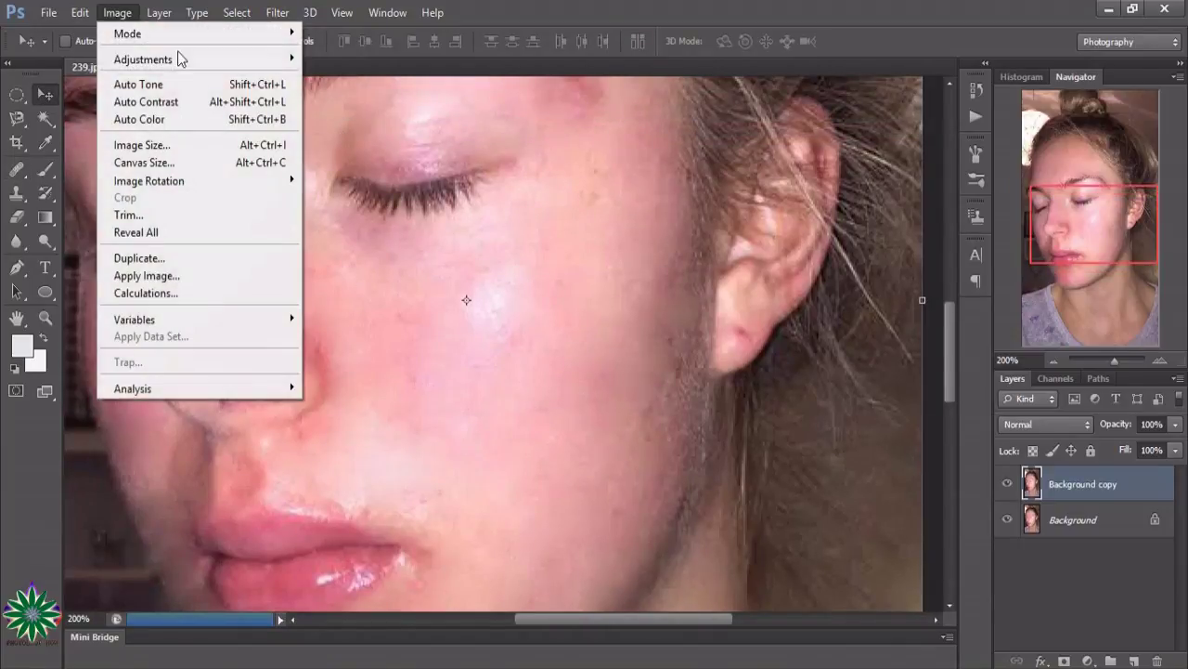
mouse_move(143, 60)
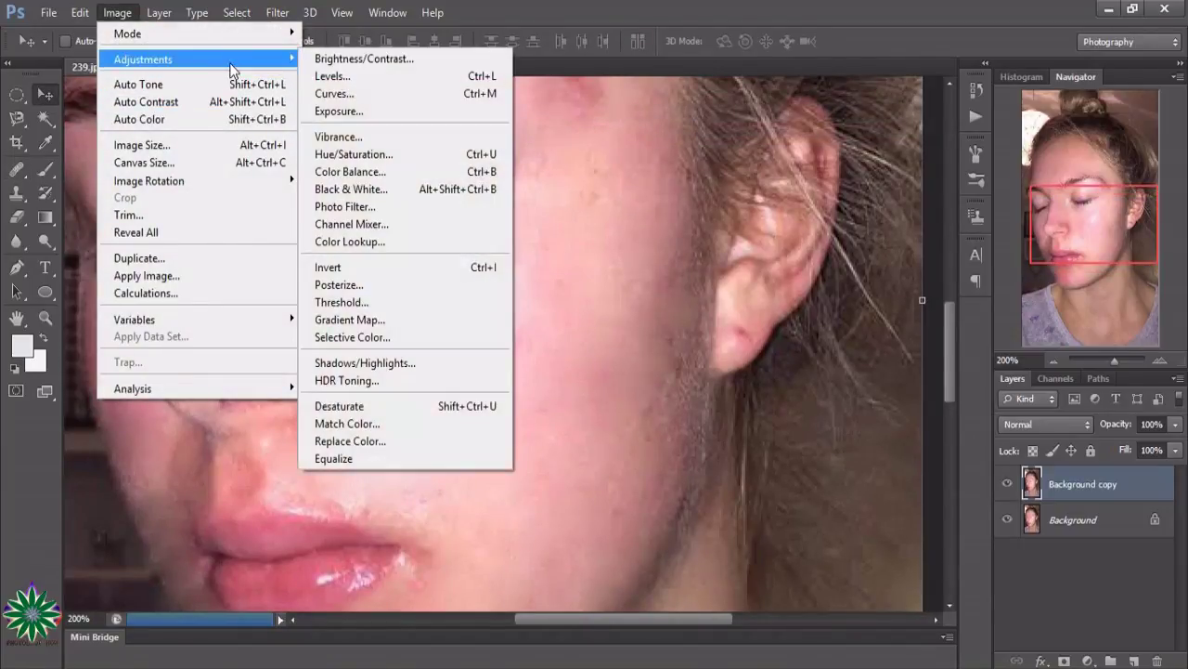
click(474, 158)
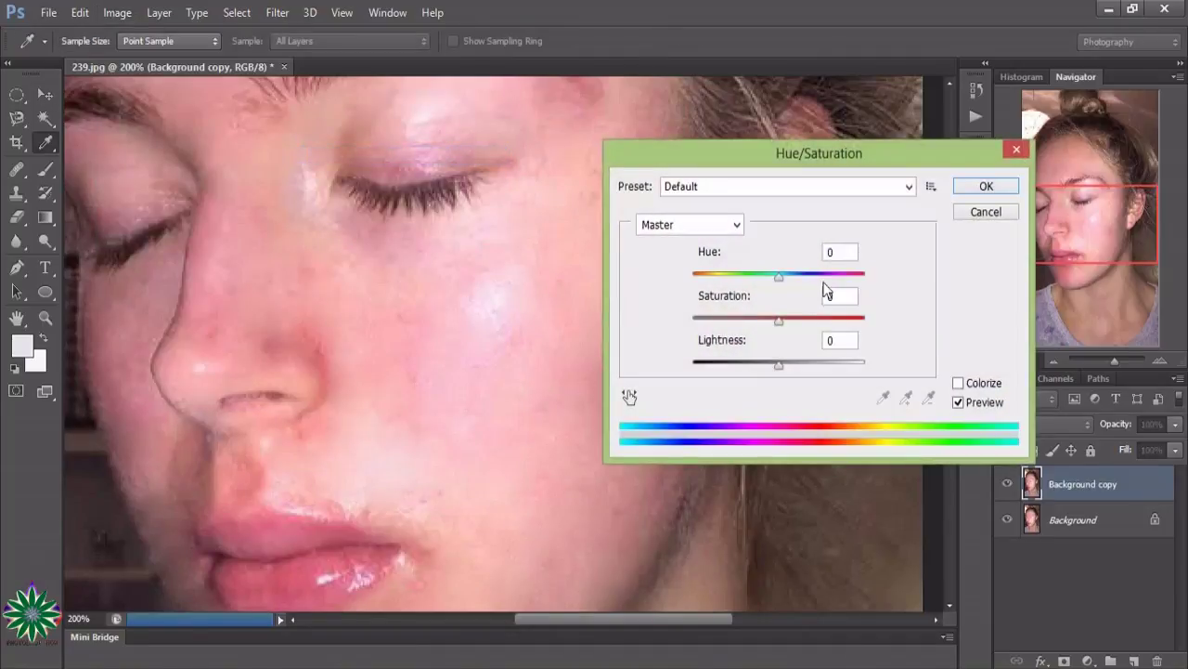
drag(778, 275, 760, 277)
mouse_move(763, 289)
mouse_down()
mouse_move(818, 286)
mouse_move(770, 289)
mouse_move(799, 332)
mouse_move(758, 318)
mouse_up()
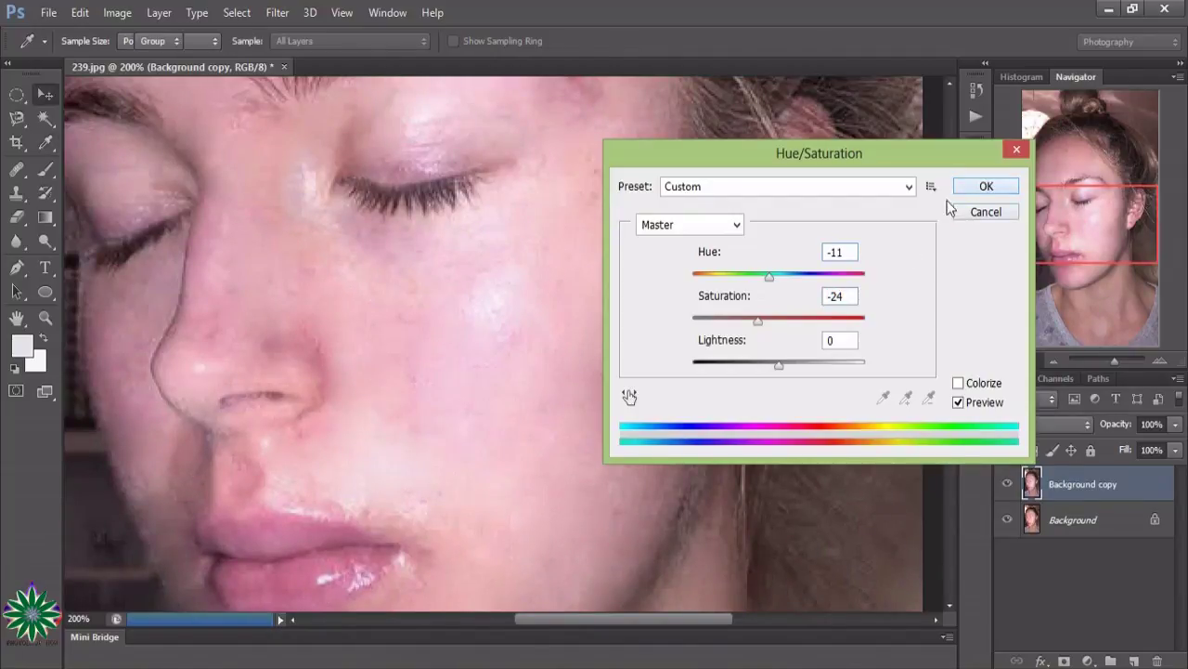
click(986, 186)
key(v)
scroll(600, 284, down, 5)
Zoom the face photo out to 100% with the Zoom Out tool to view the retouched skin.
scroll(584, 307, down, 5)
scroll(547, 306, up, 3)
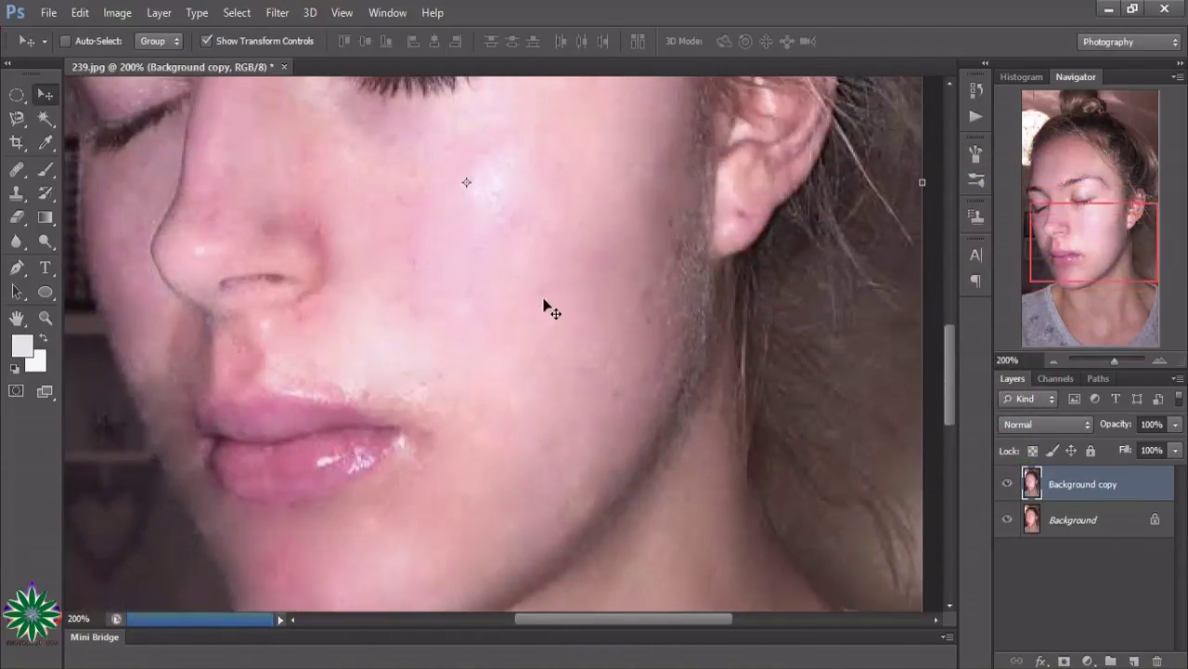
click(45, 317)
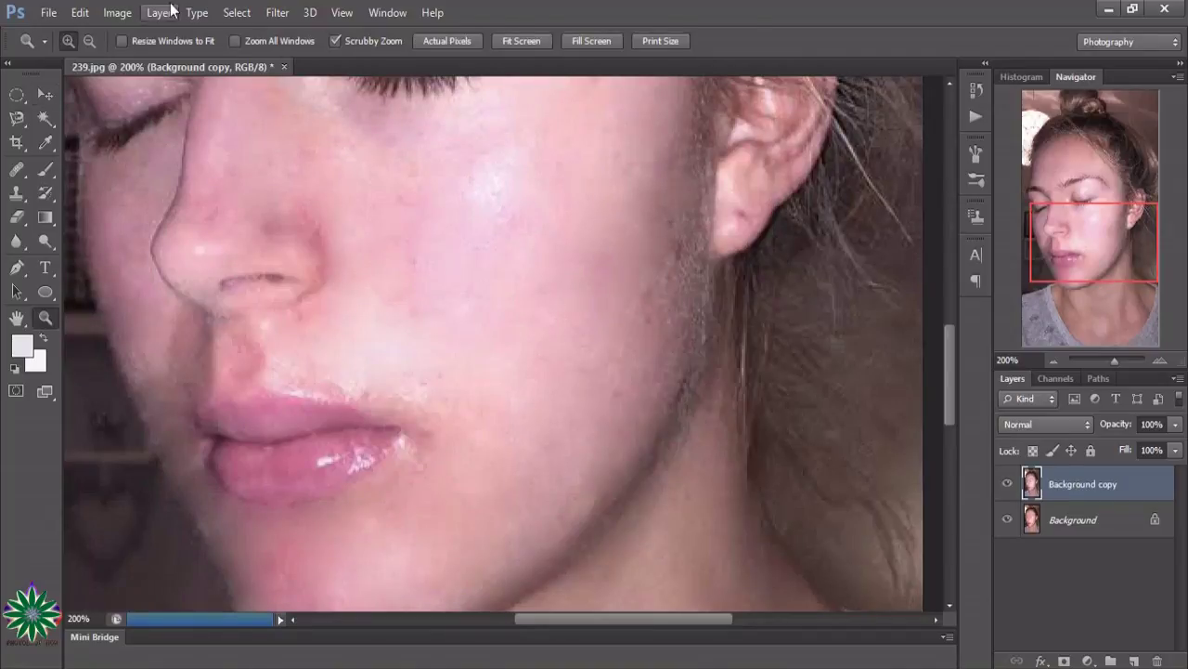
click(89, 41)
click(665, 303)
scroll(664, 329, up, 3)
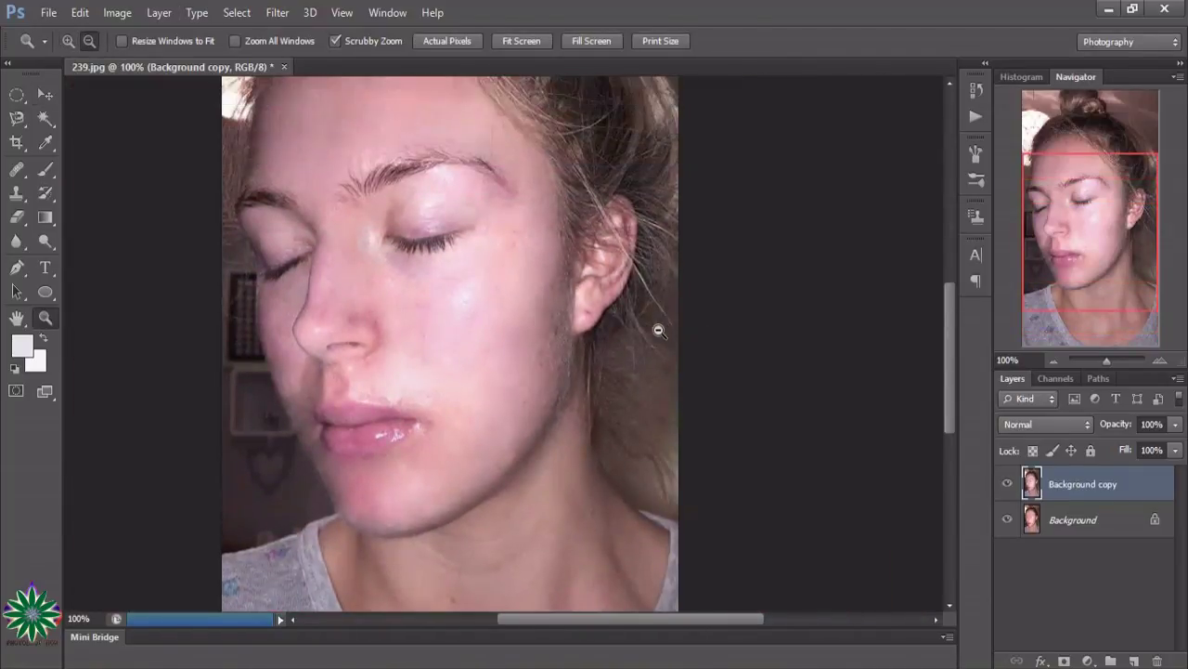
scroll(659, 334, up, 2)
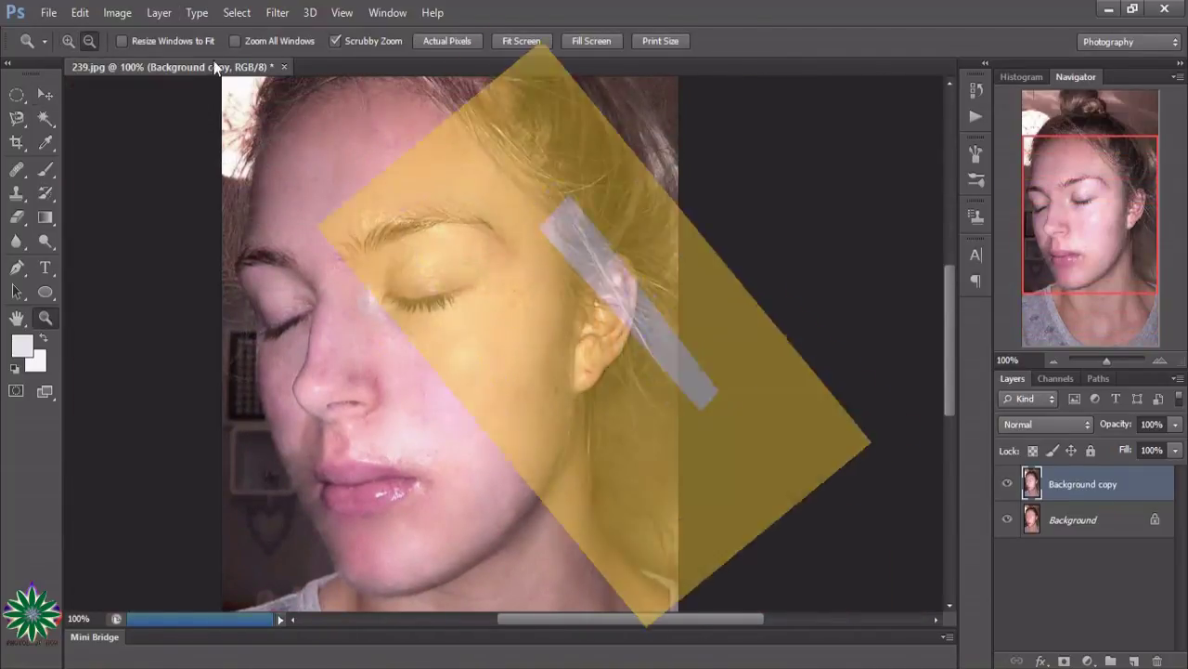